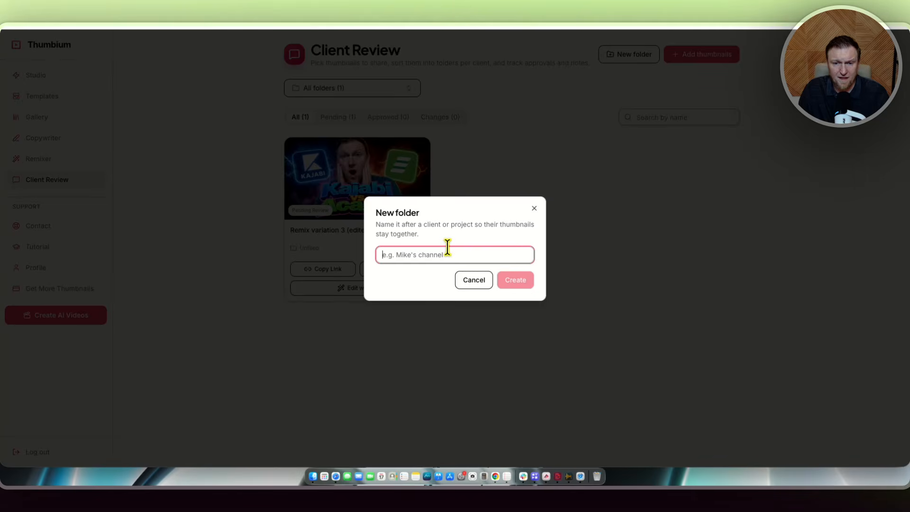
Create a new folder named with the client's first name and select it in the folder filter.
type("Matt")
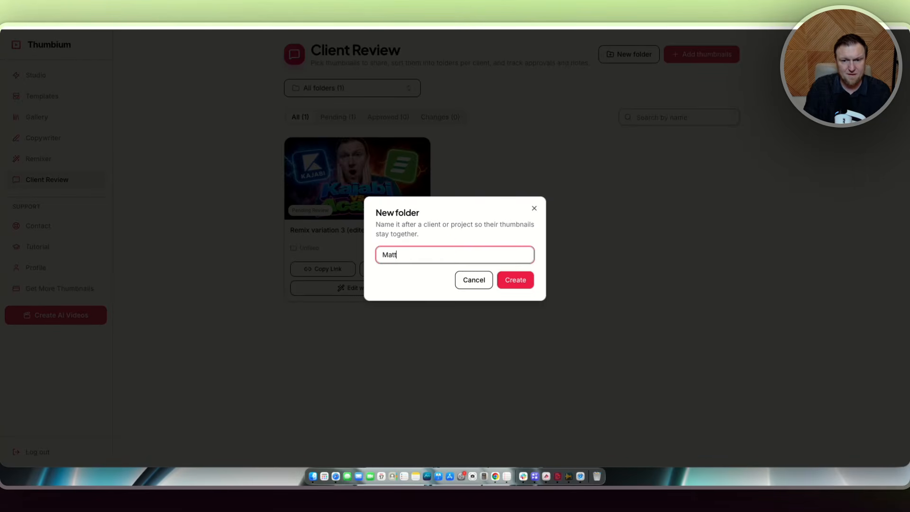
left_click(515, 280)
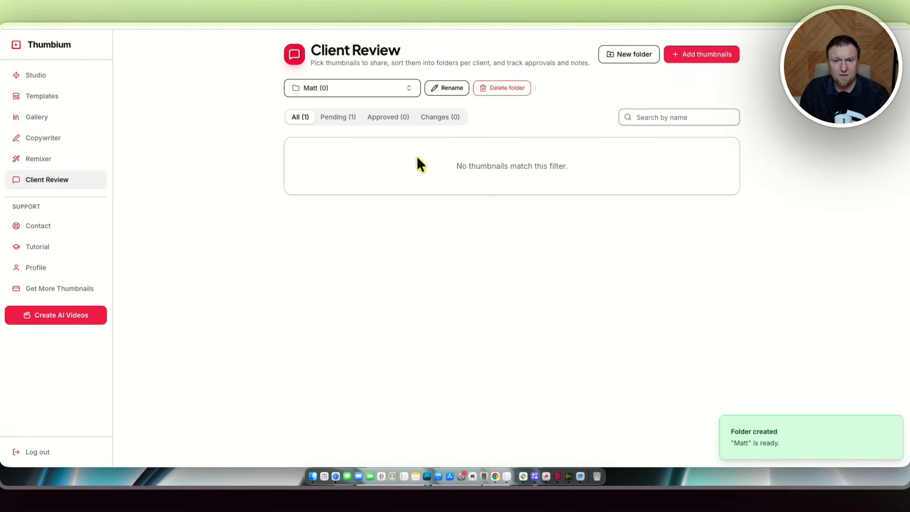
left_click(380, 87)
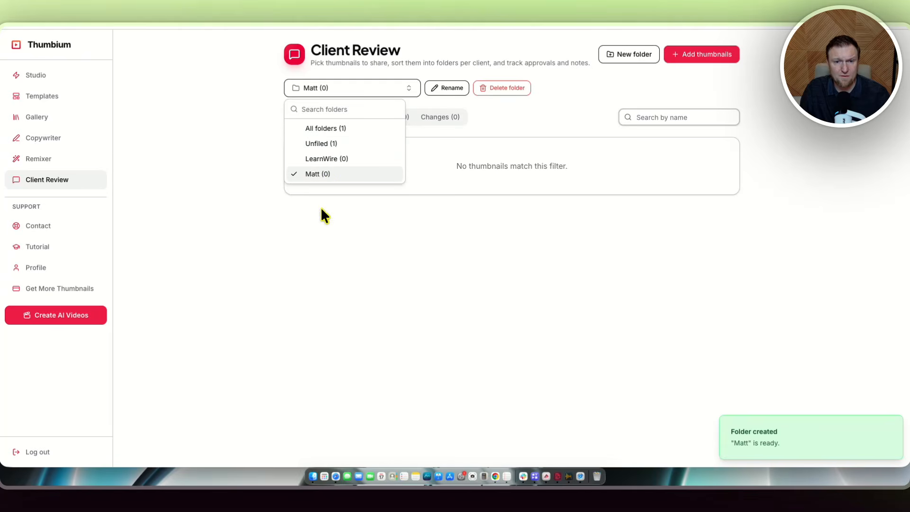
left_click(313, 173)
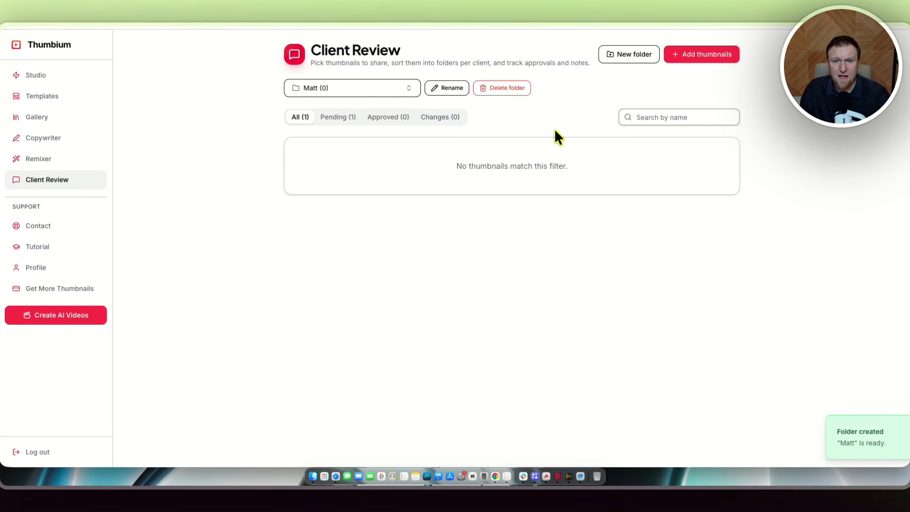
Add the second SocialBu thumbnail from the gallery to the client's folder in Client Review.
left_click(703, 55)
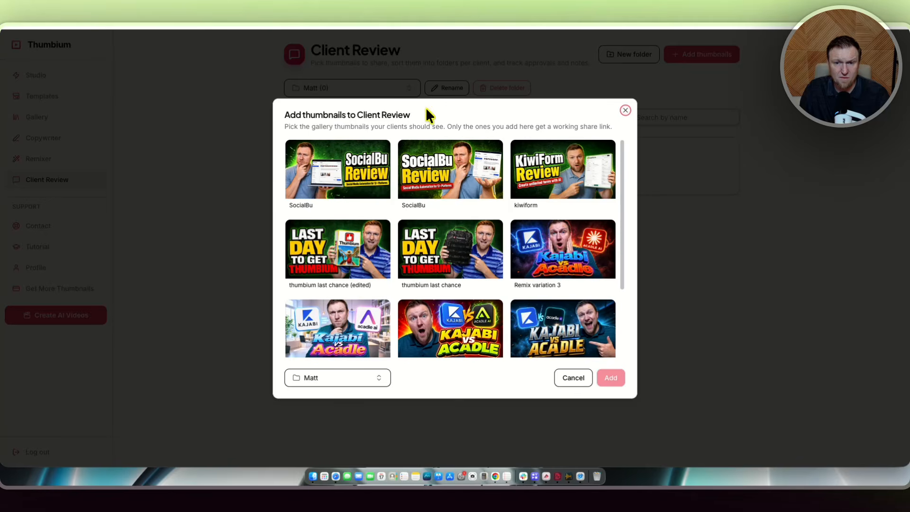
left_click(456, 173)
left_click(615, 379)
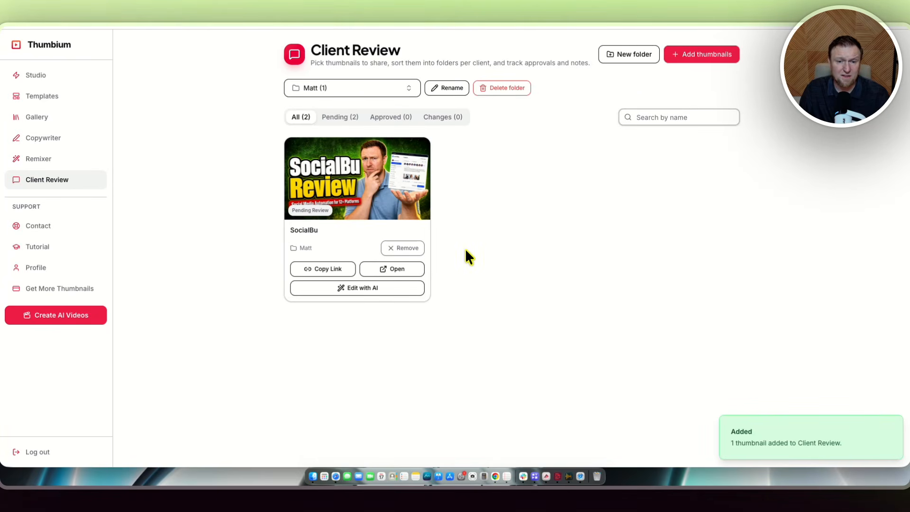
Copy the SocialBu thumbnail's share link and open it in a new browser tab.
left_click(326, 271)
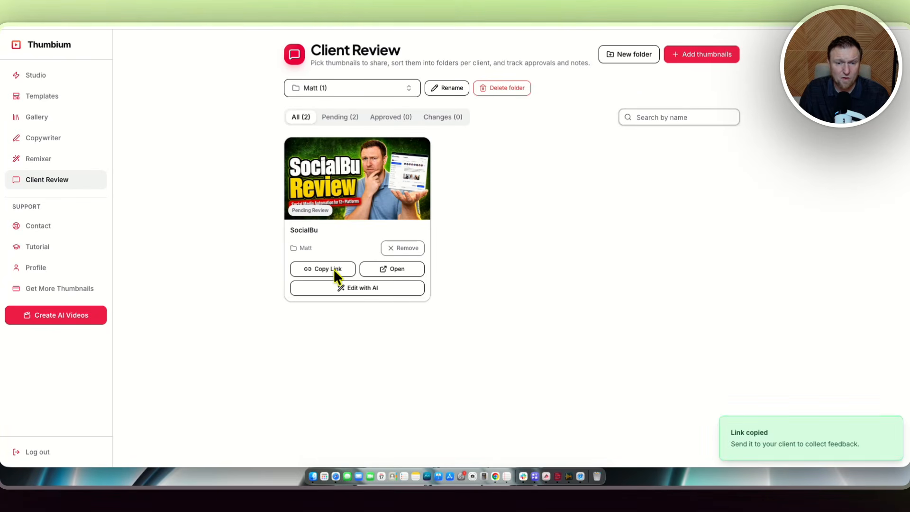
left_click(663, 5)
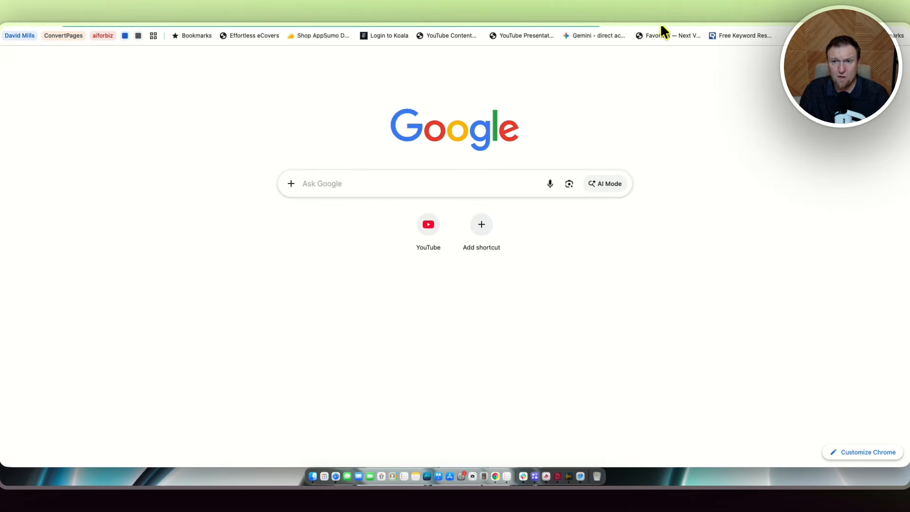
key("super+v")
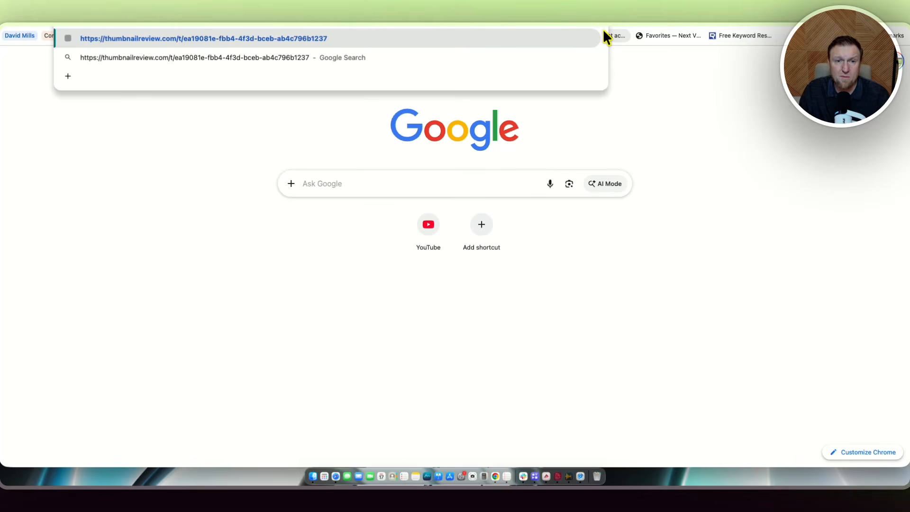
key("Return")
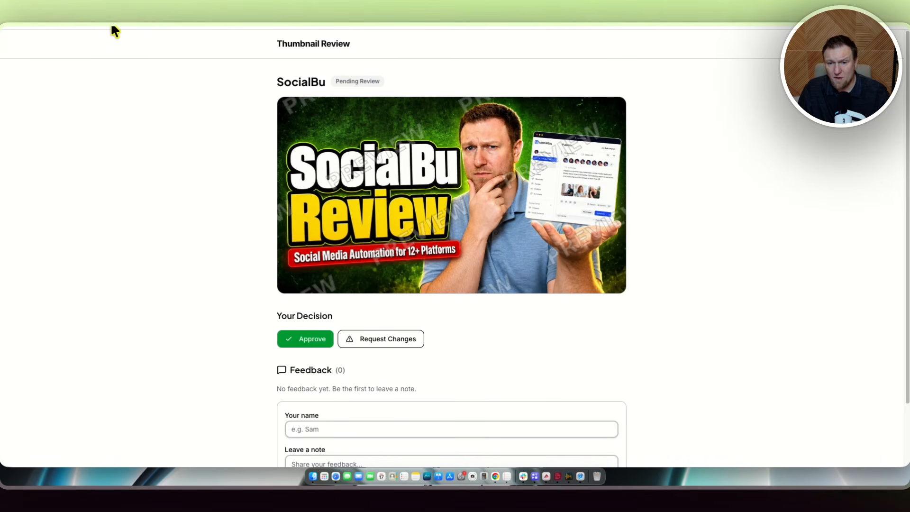
Open the change request form on the review page and enter the reviewer's name.
left_click_drag(294, 21, 59, 22)
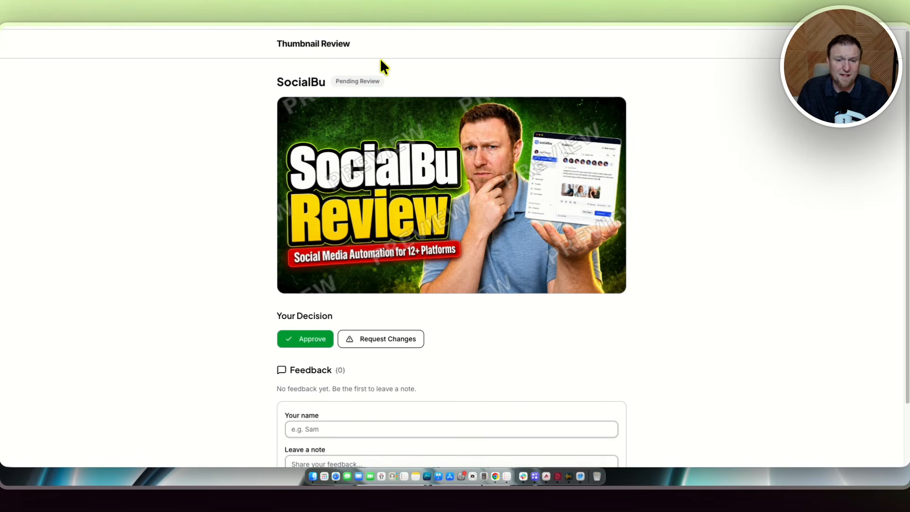
scroll(397, 322, "down", 1)
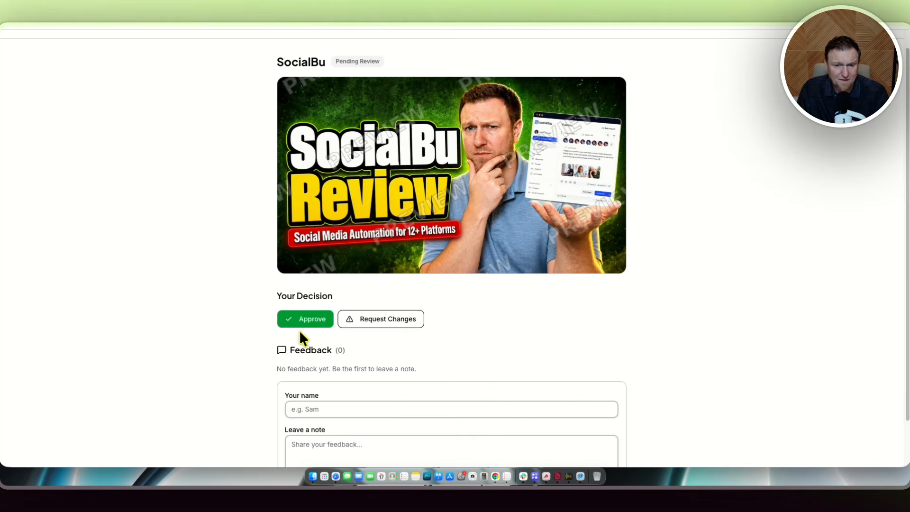
scroll(304, 313, "down", 1)
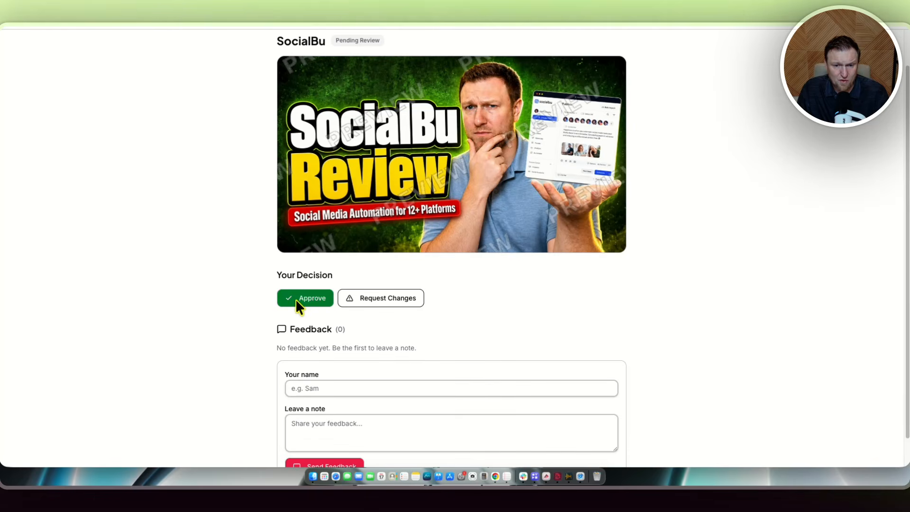
left_click(379, 299)
scroll(436, 308, "down", 3)
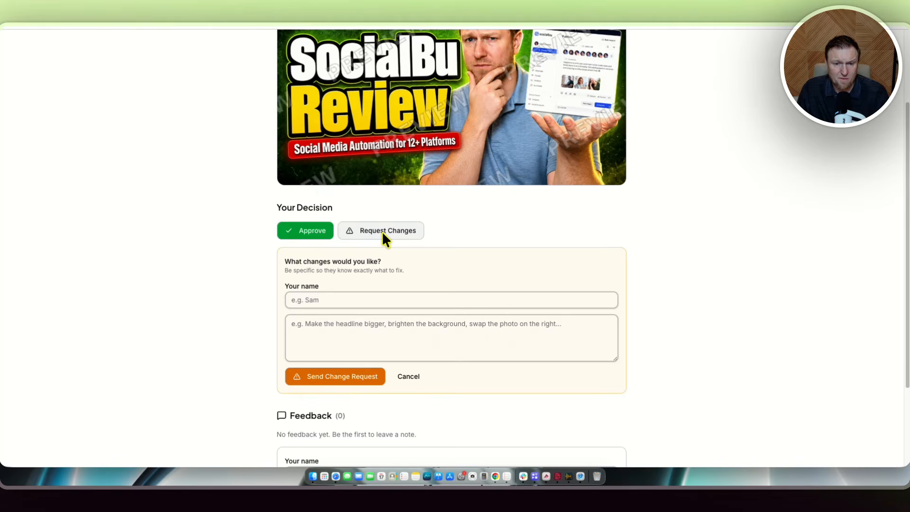
left_click(318, 300)
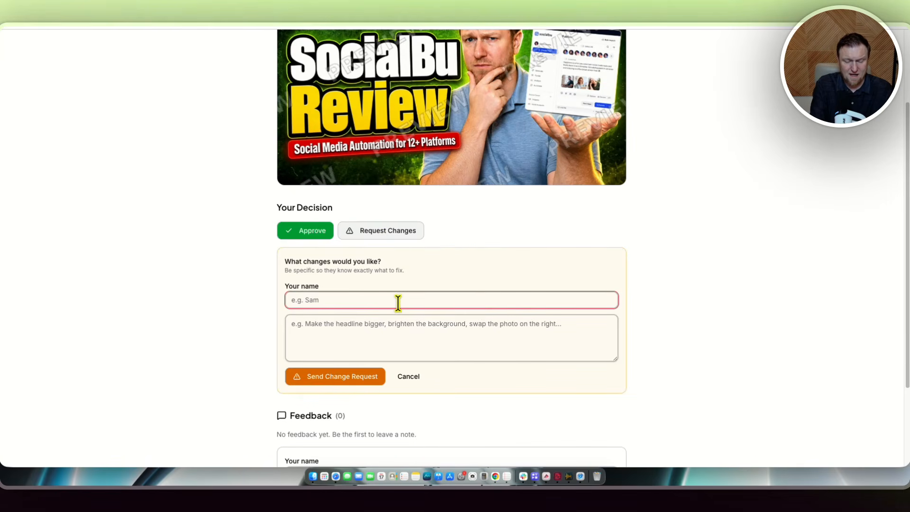
type("Matt")
key("Tab")
Enter the note "make the red box blue" and send the change request.
type("m")
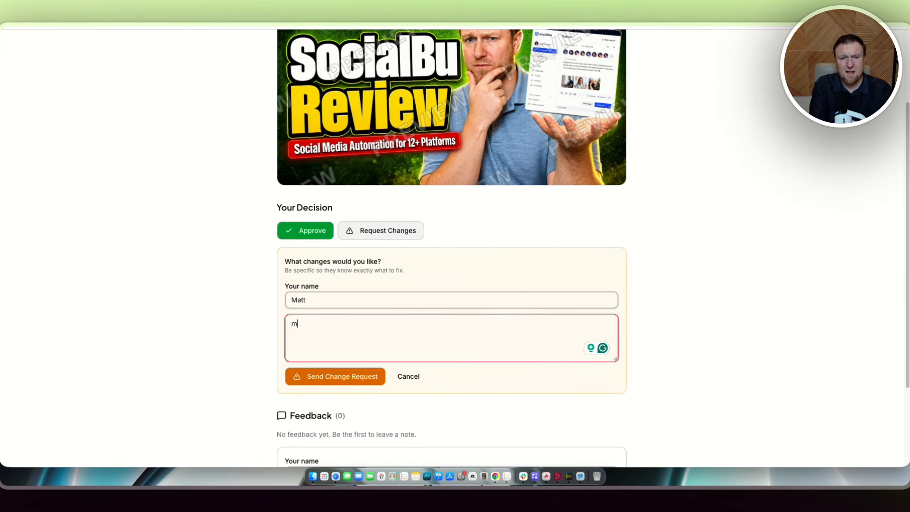
type("ake the red box")
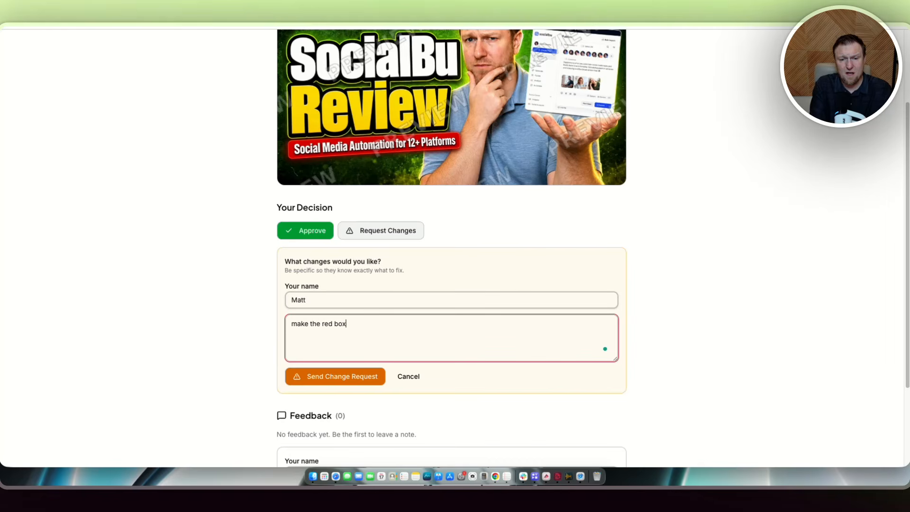
type(" blue")
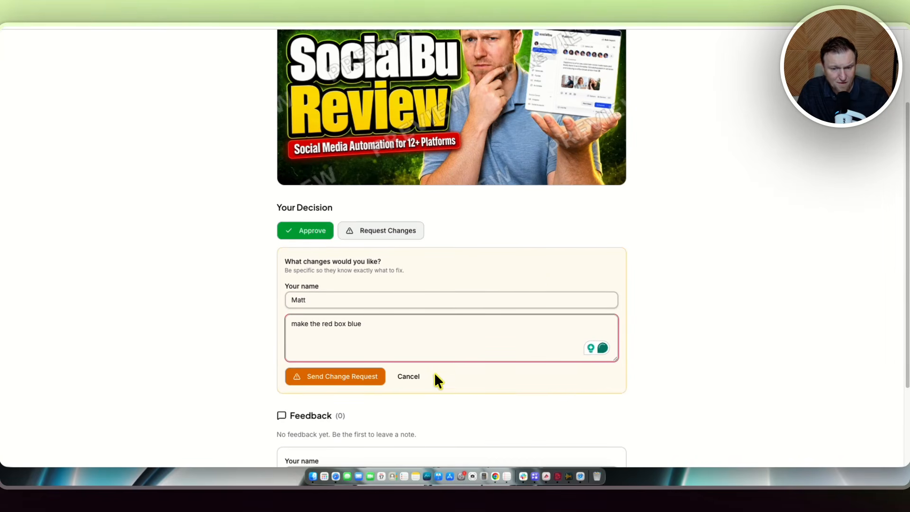
scroll(403, 365, "down", 1)
left_click(366, 351)
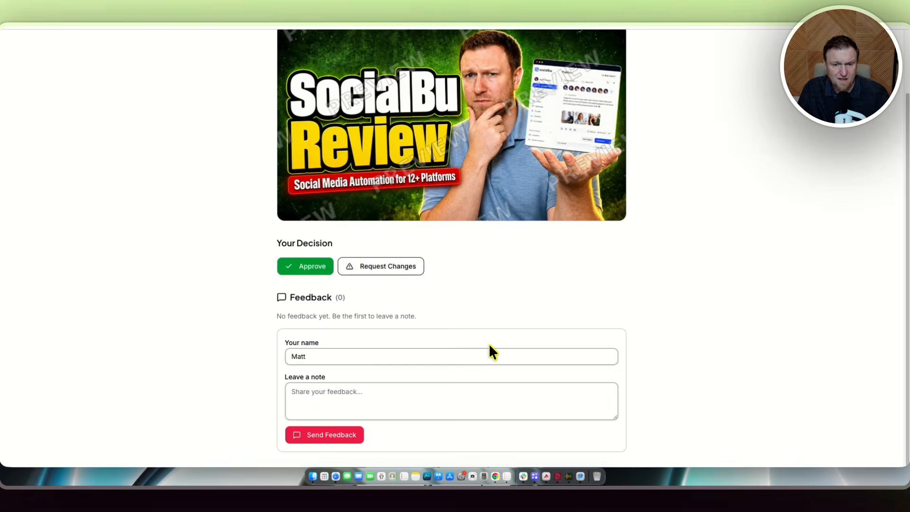
scroll(726, 343, "up", 6)
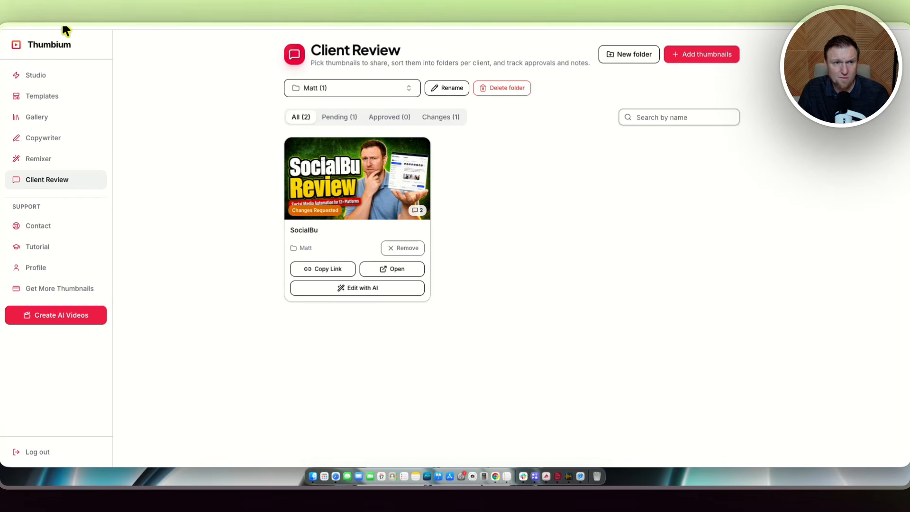
Open the SocialBu thumbnail's review page from Client Review and read the client's feedback.
left_click(44, 17)
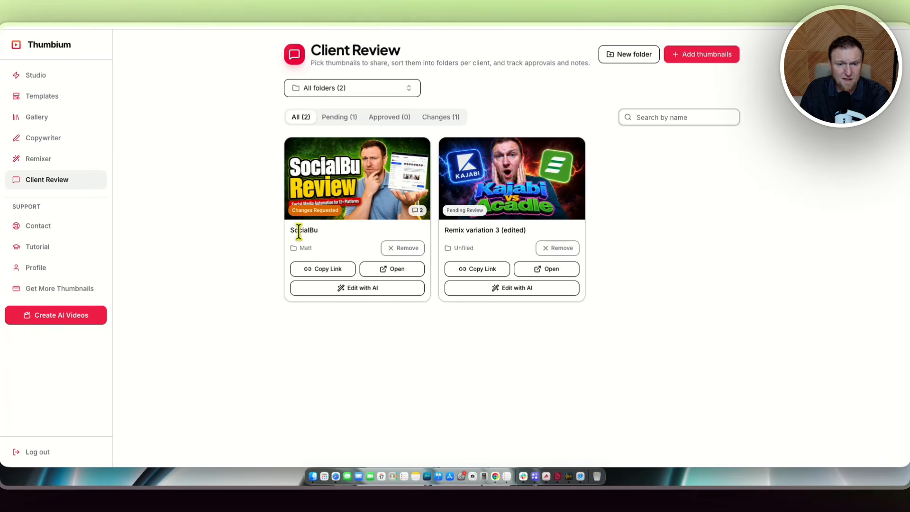
left_click(395, 269)
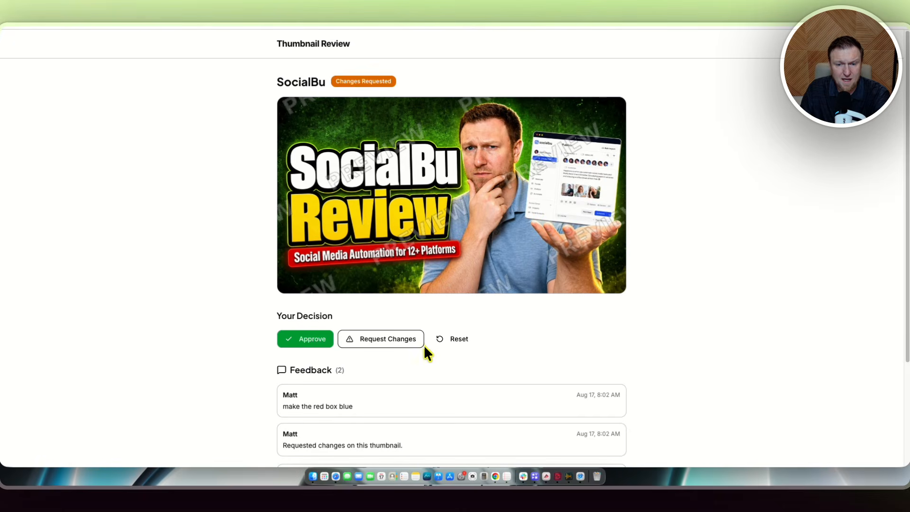
scroll(417, 354, "down", 3)
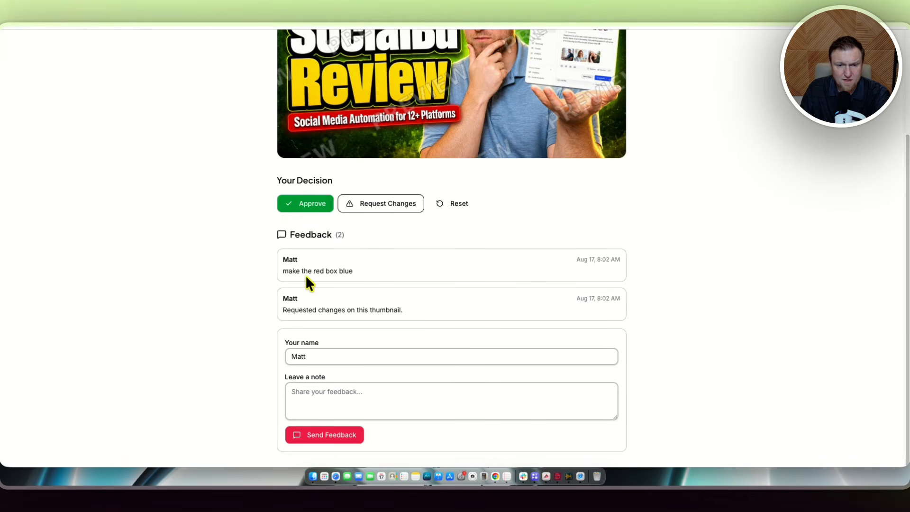
left_click_drag(282, 266, 411, 275)
left_click(363, 267)
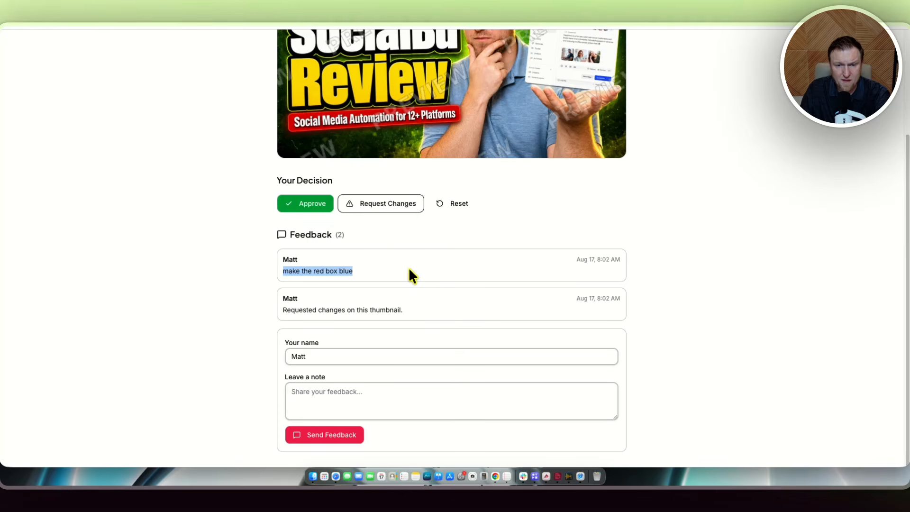
scroll(436, 278, "up", 3)
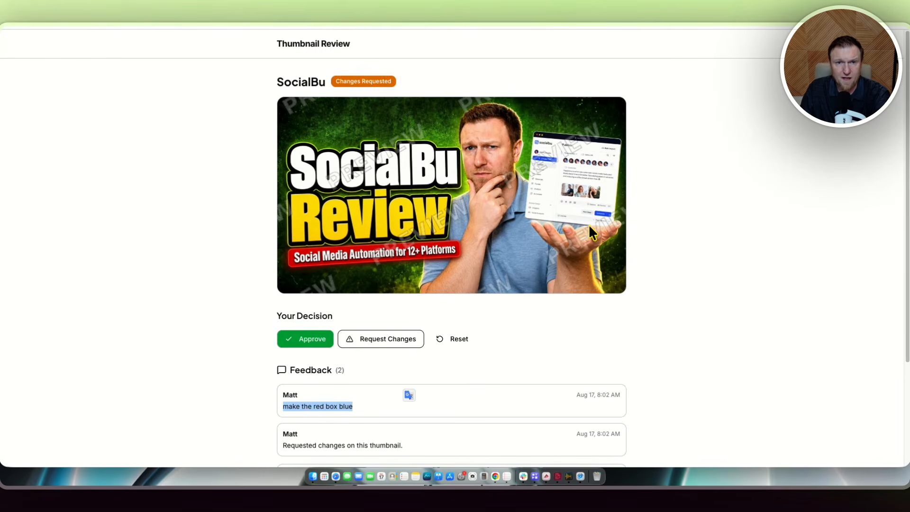
Return to the app, open the Gallery, and start Edit with AI on the SocialBu thumbnail.
left_click(332, 10)
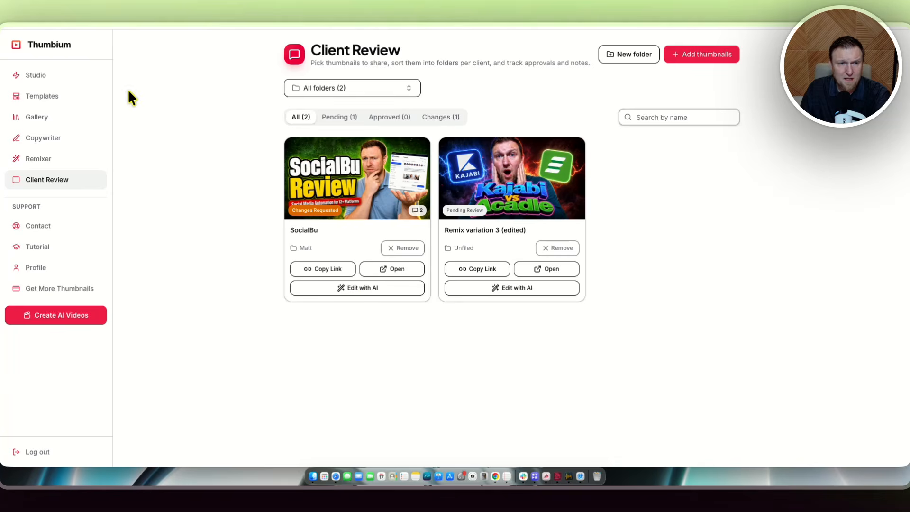
left_click(34, 118)
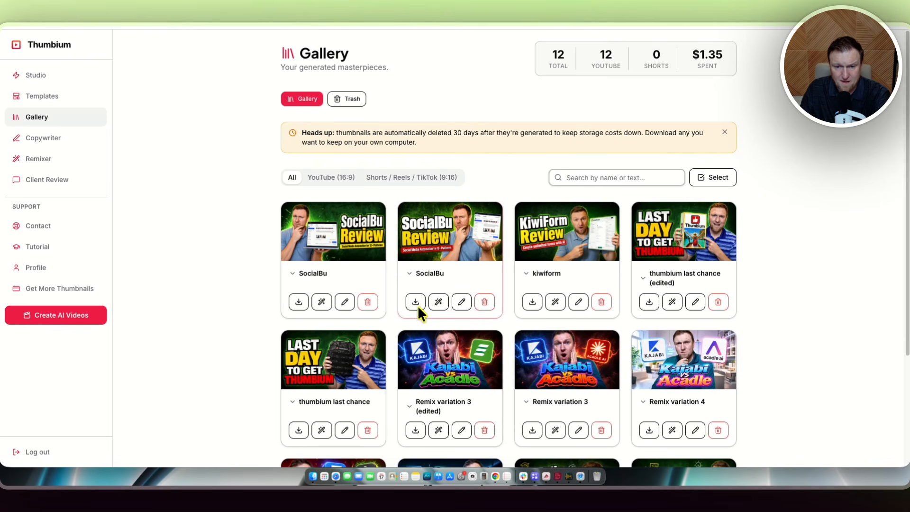
left_click(438, 302)
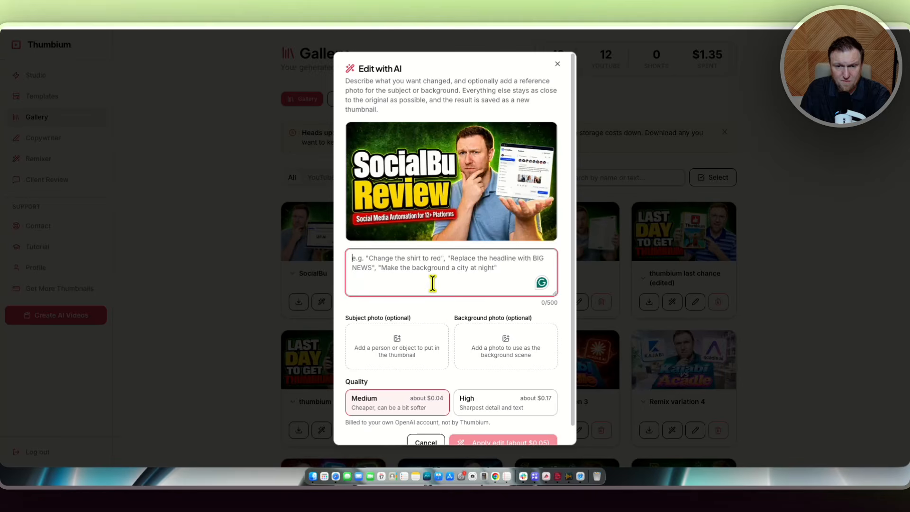
Describe the edit as: change red box with " social media automation for 12+ platforms" to a blue box.
type("chang")
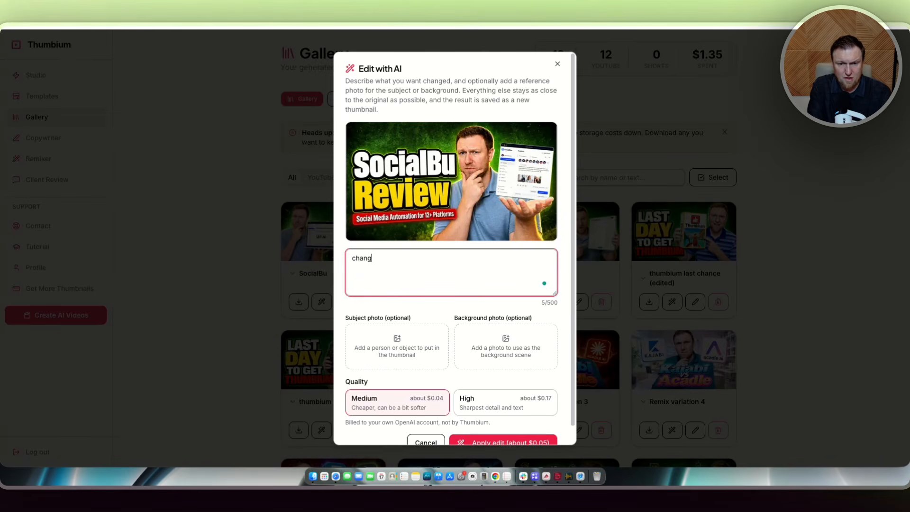
type("e red box")
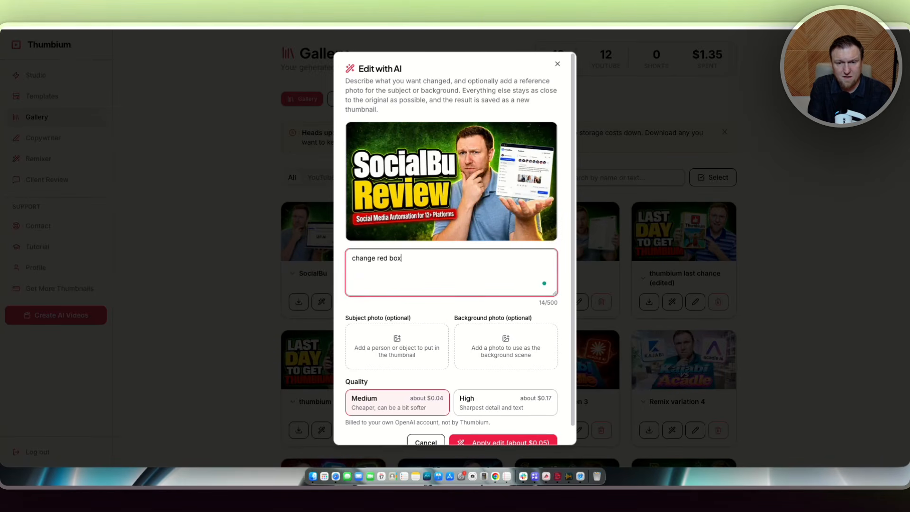
type(" with \" social")
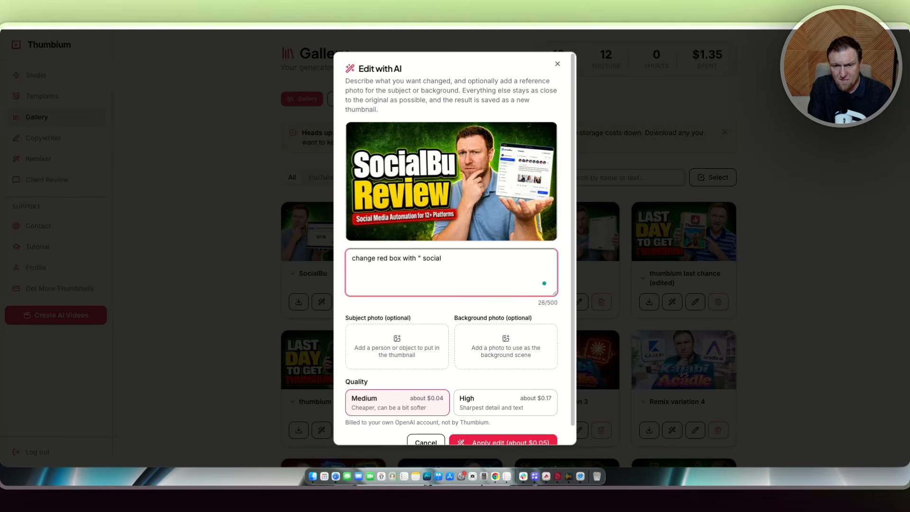
type(" media a")
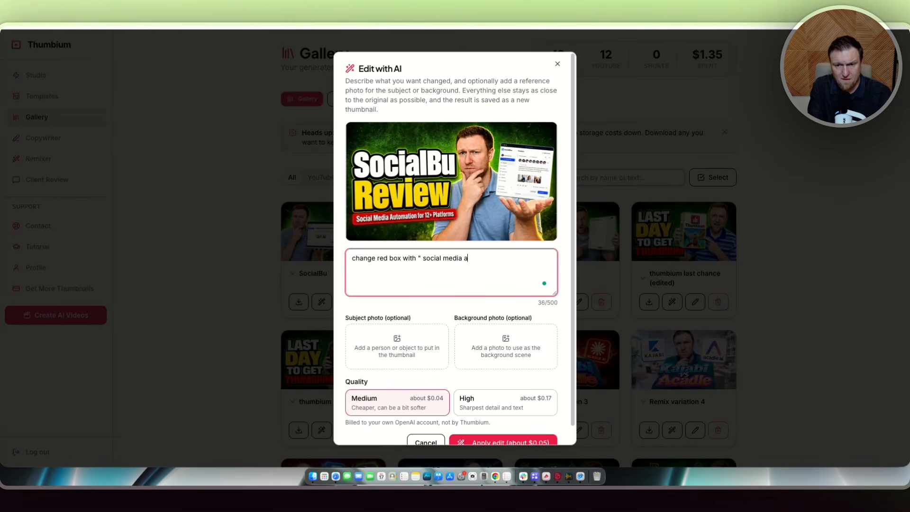
type("utomation for ")
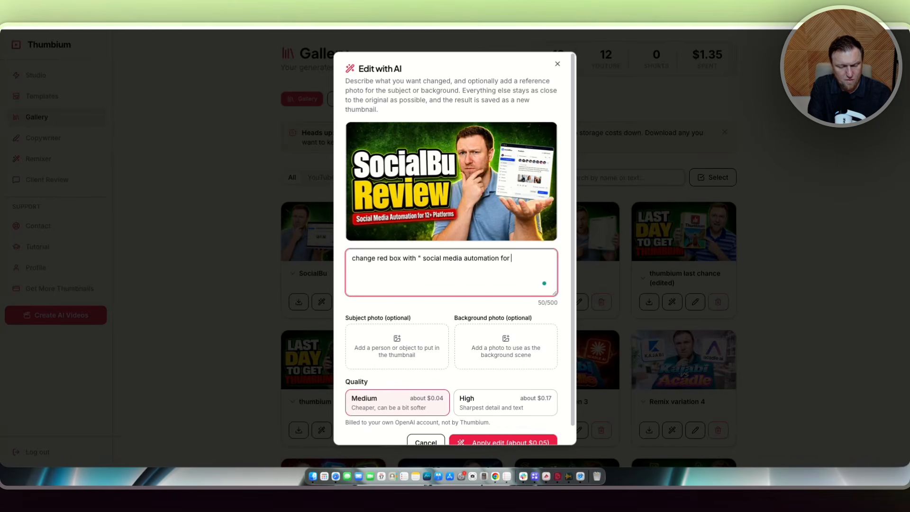
type("12+ prla")
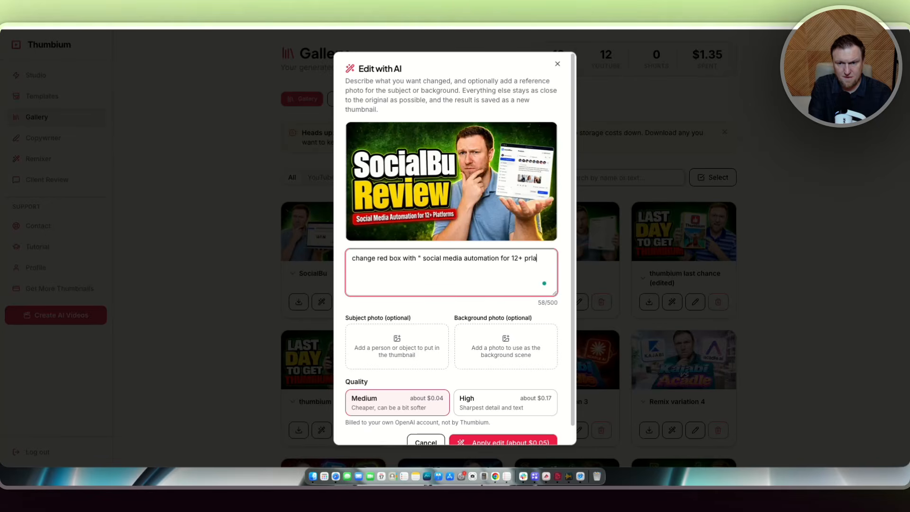
key("BackSpace")
key("BackSpace")
key("BackSpace")
type("latforms\" to ")
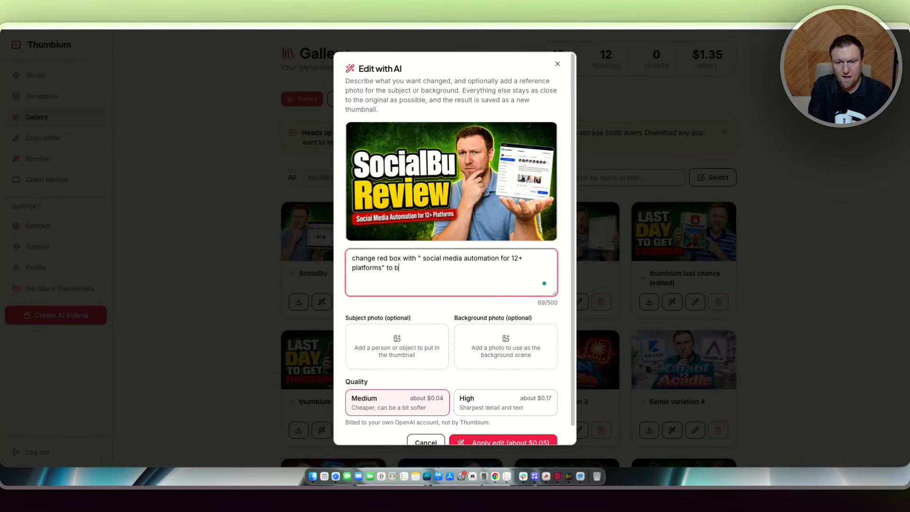
type("a blue box")
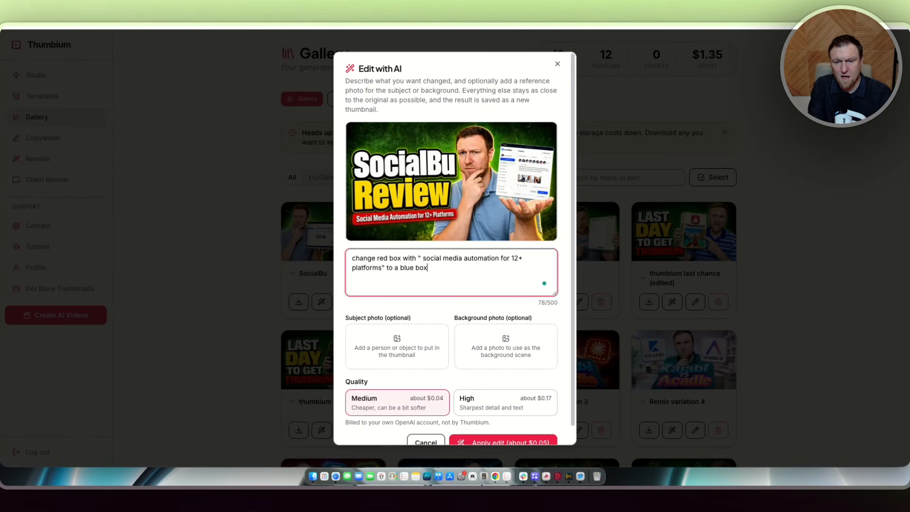
type(".")
Apply the edit at Medium quality.
scroll(455, 356, "down", 1)
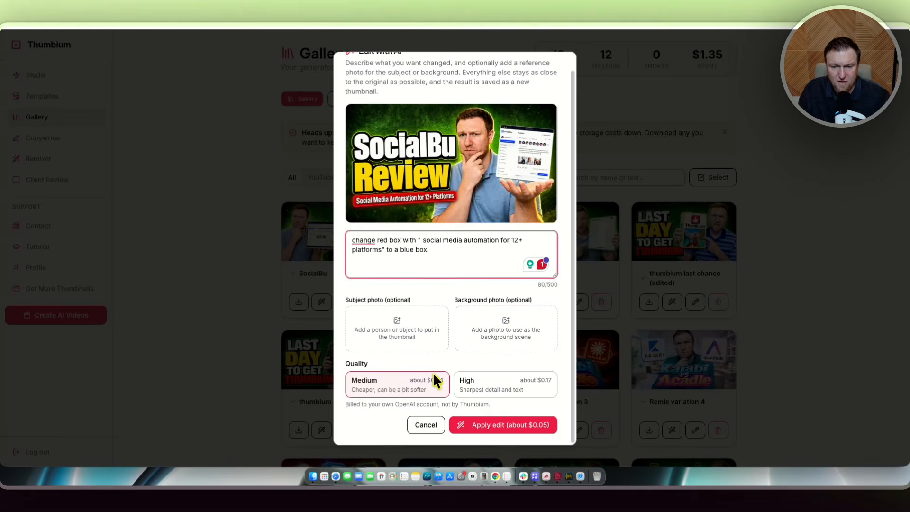
left_click(482, 388)
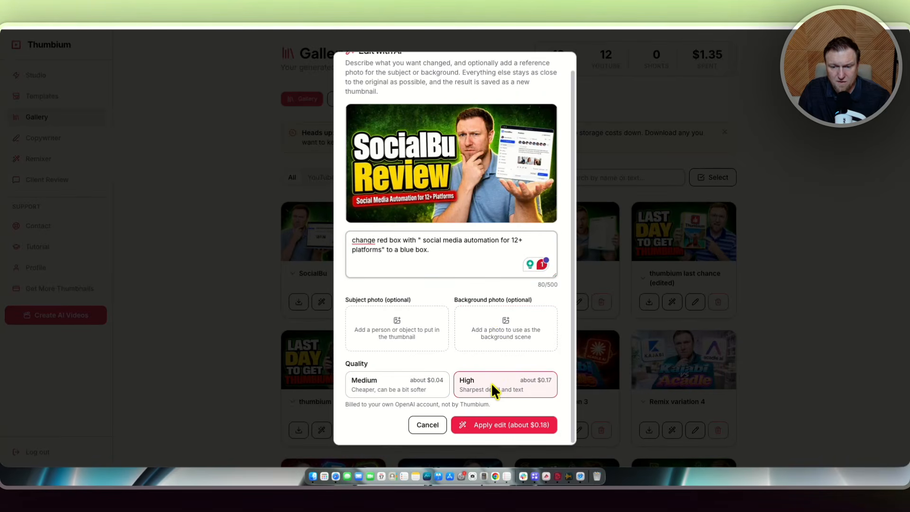
left_click(387, 392)
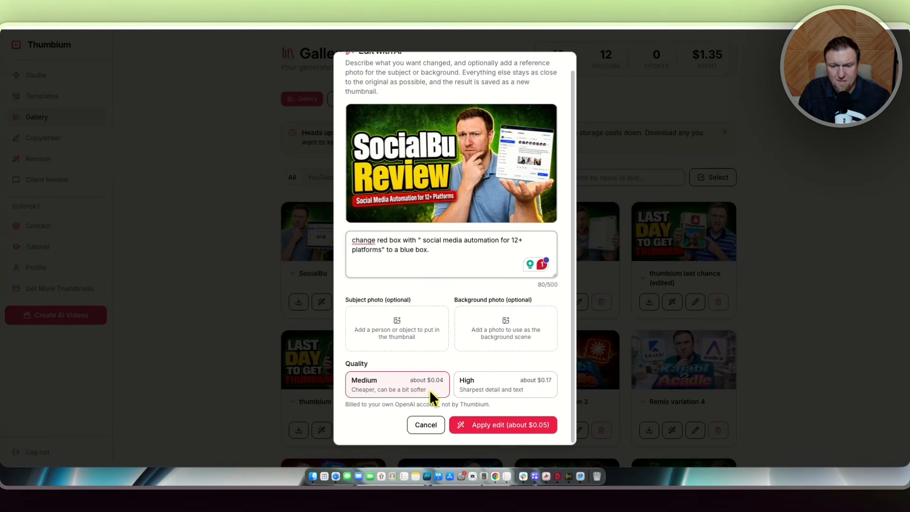
left_click(506, 423)
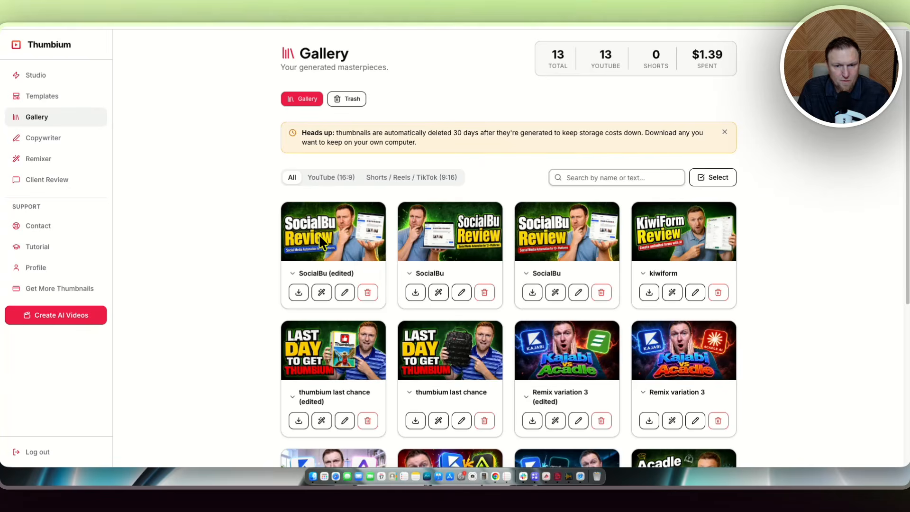
Preview the edited SocialBu thumbnail full size and return to Client Review.
left_click(335, 235)
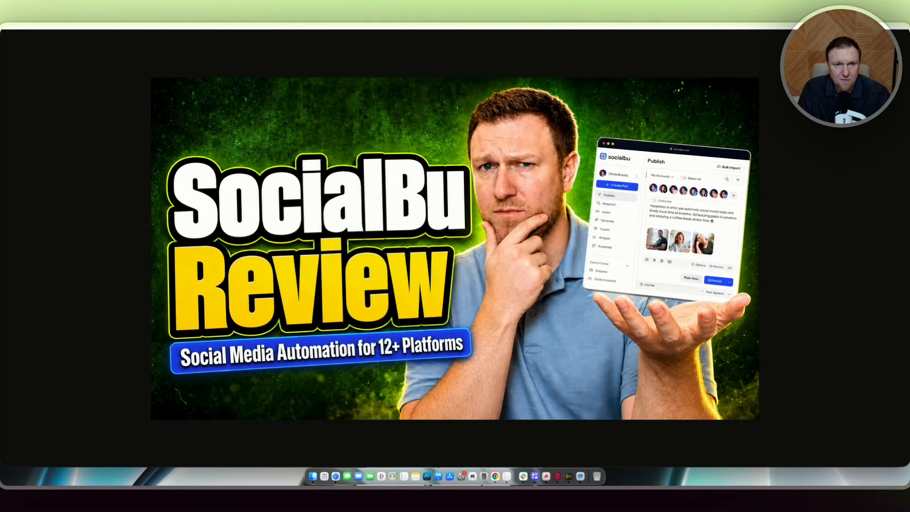
left_click(208, 25)
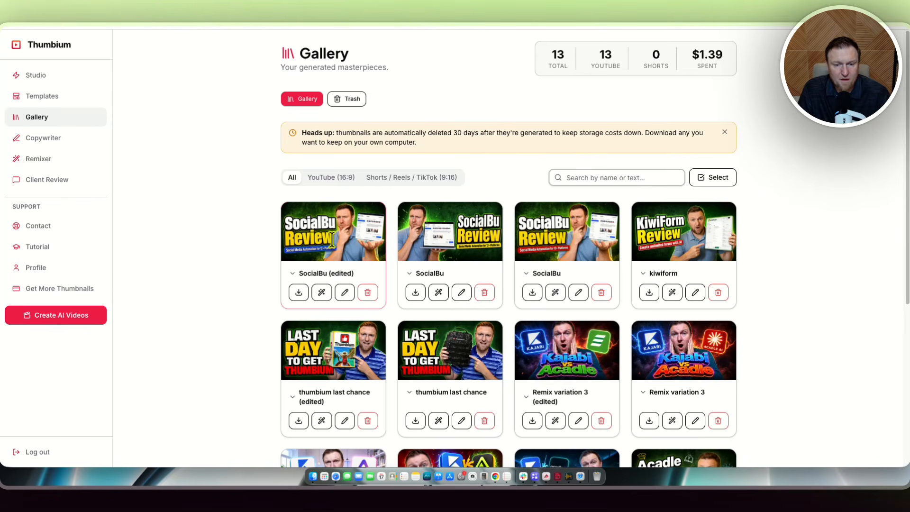
left_click(49, 179)
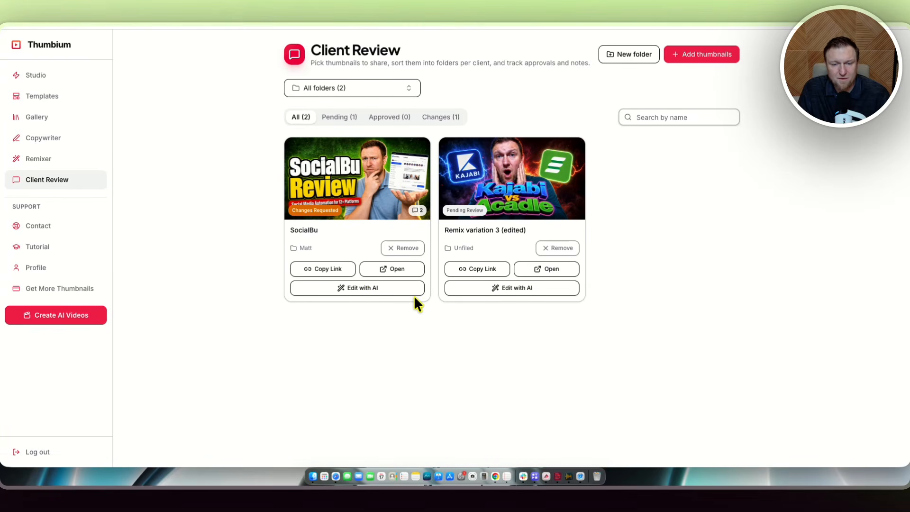
left_click(360, 287)
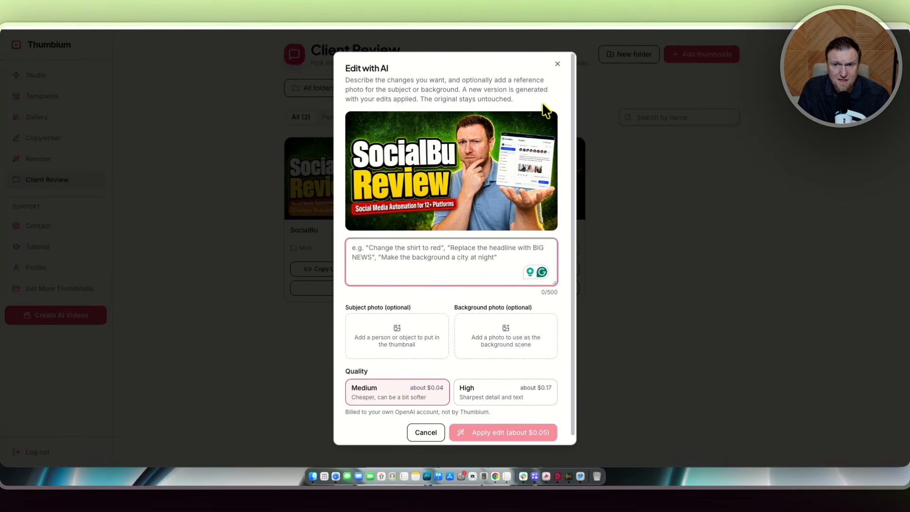
left_click(557, 63)
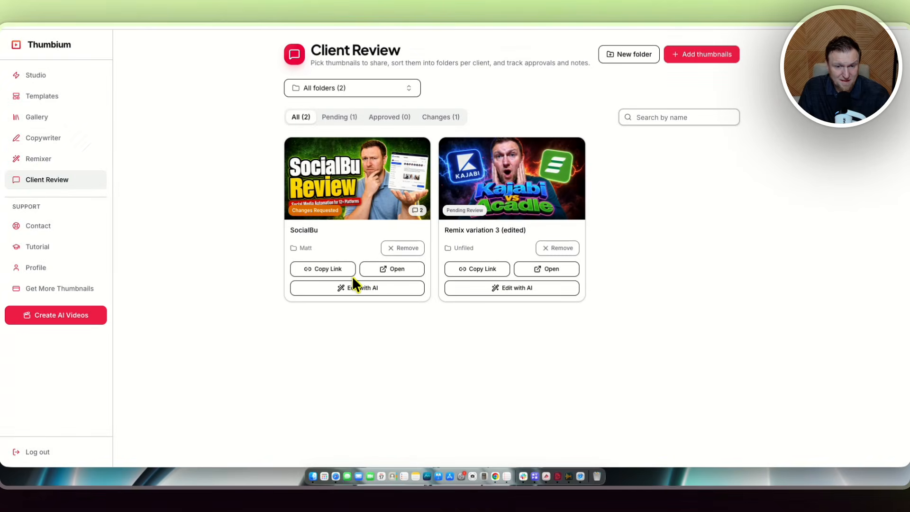
left_click(377, 287)
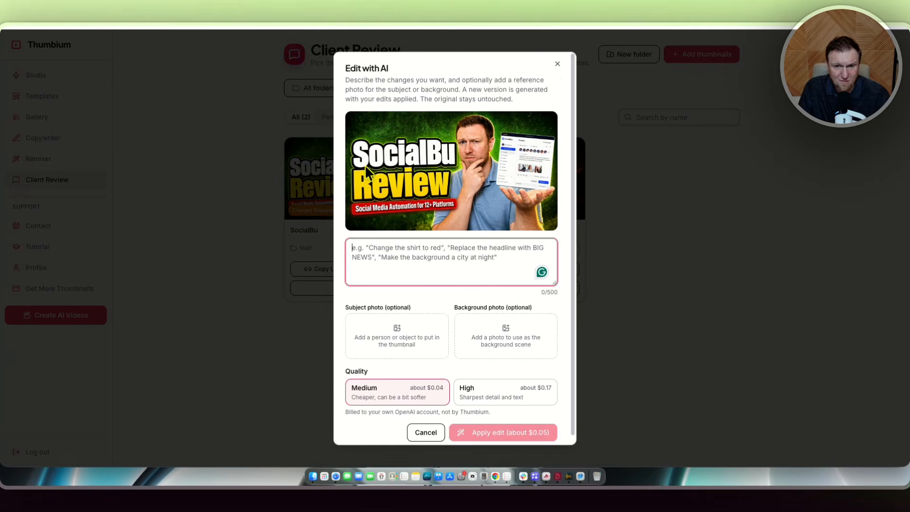
left_click(557, 63)
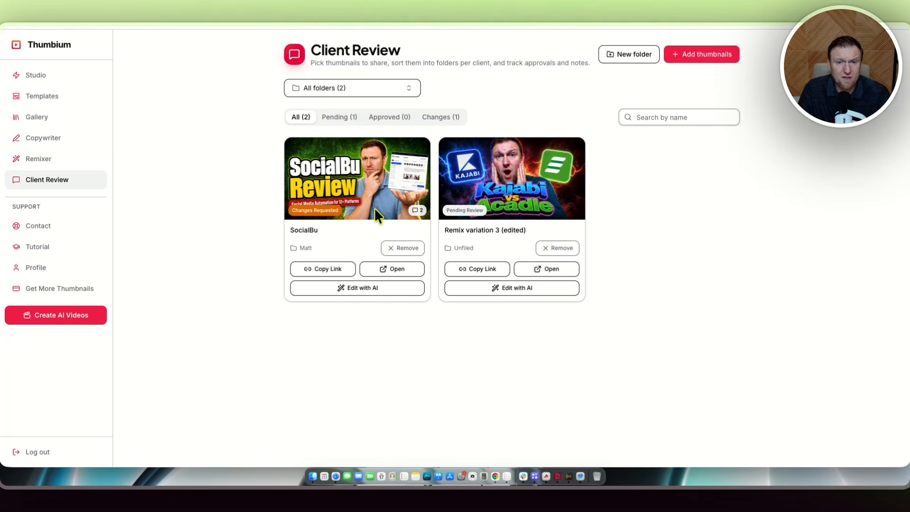
Filter Client Review to the Matt folder and add the SocialBu (edited) thumbnail to it.
left_click(342, 93)
left_click(319, 171)
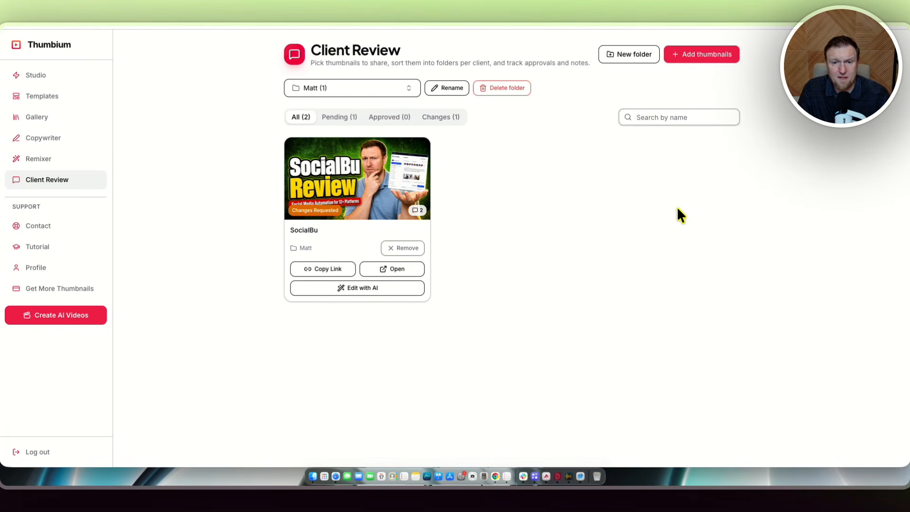
left_click(704, 54)
left_click(359, 186)
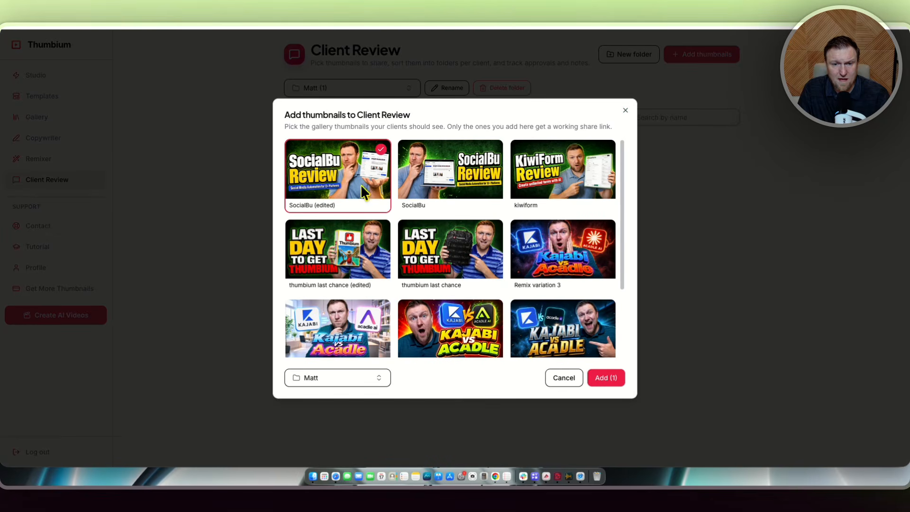
left_click(606, 378)
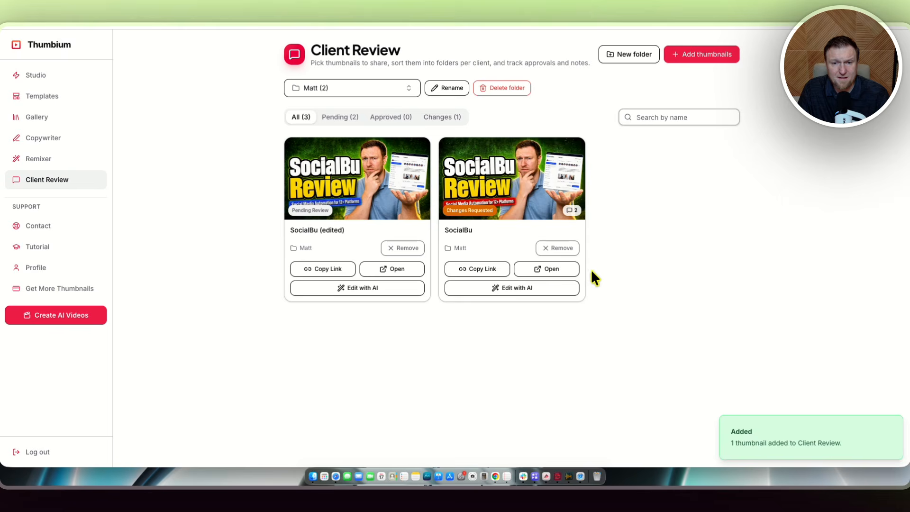
Copy the SocialBu (edited) share link, then open and check the original SocialBu review page before closing it.
left_click(336, 268)
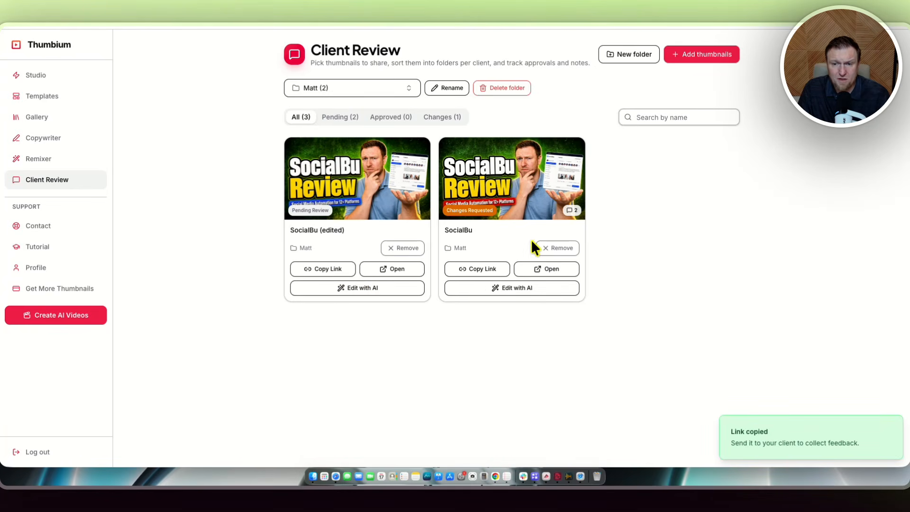
left_click(549, 269)
scroll(381, 357, "down", 3)
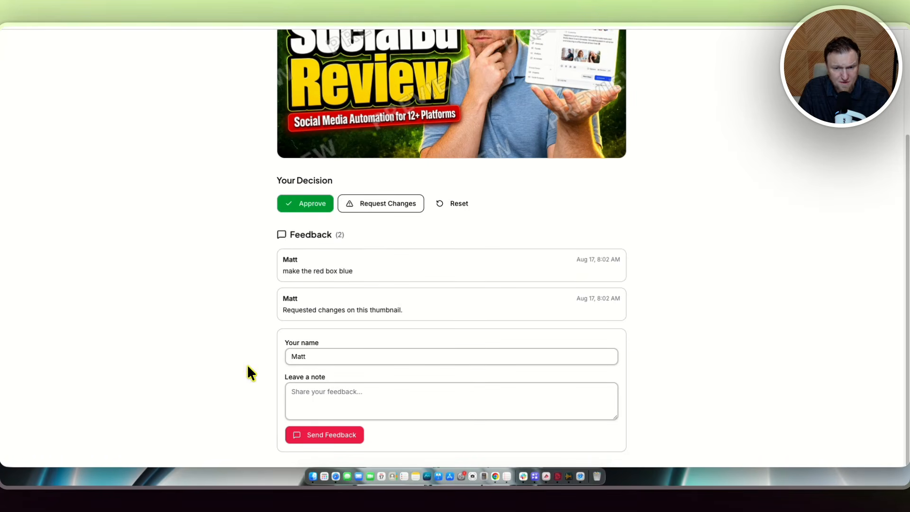
scroll(329, 309, "up", 5)
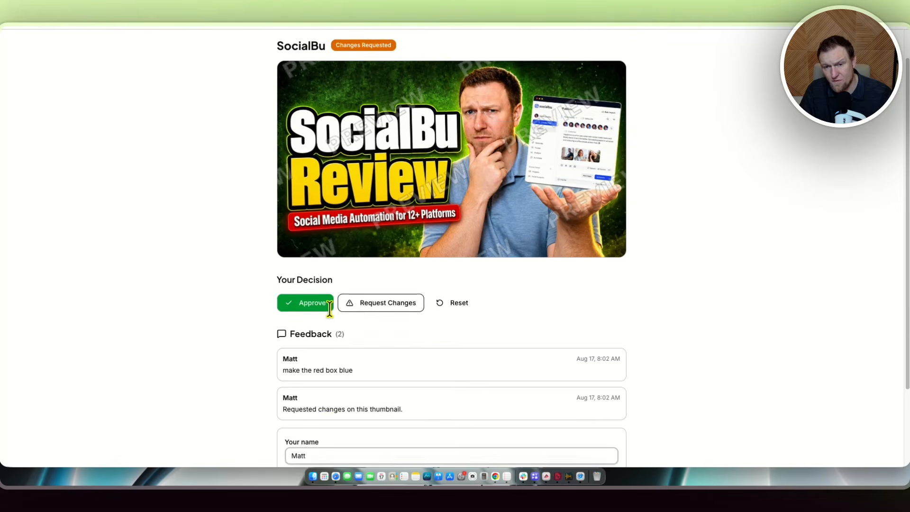
key("super+w")
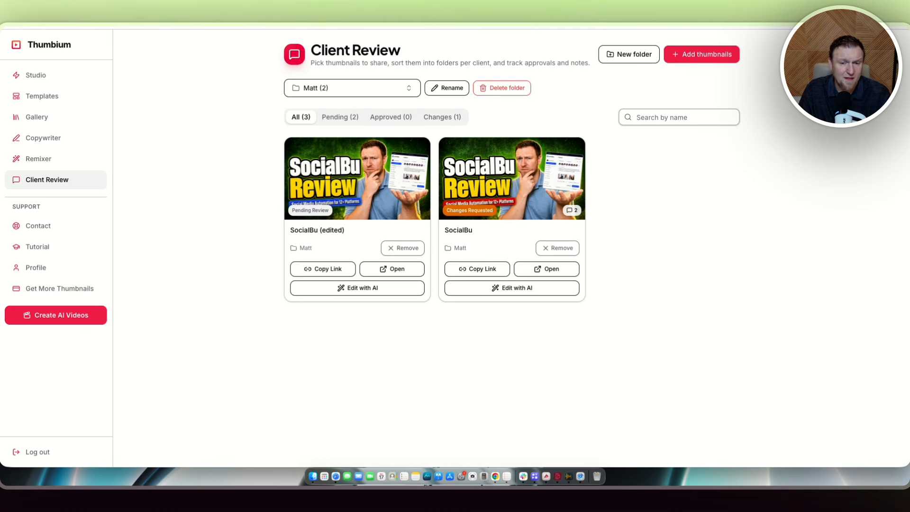
left_click(369, 25)
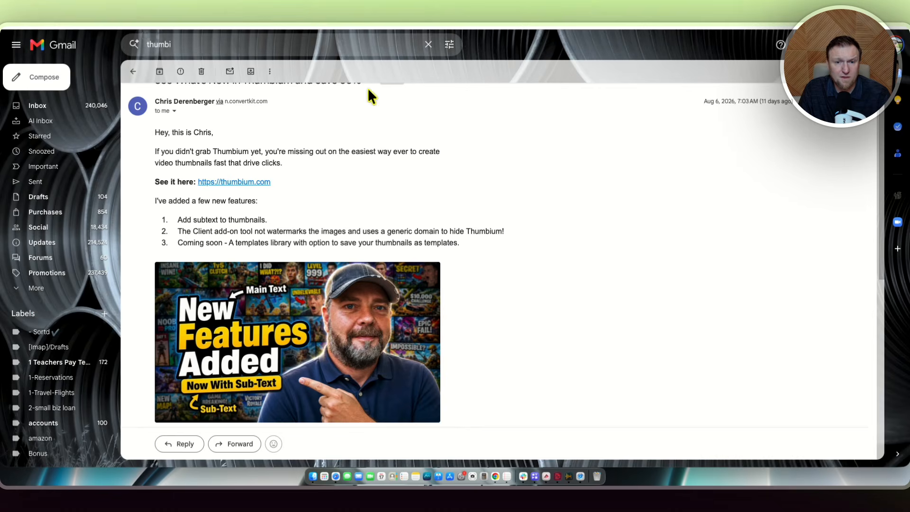
left_click_drag(476, 251, 270, 246)
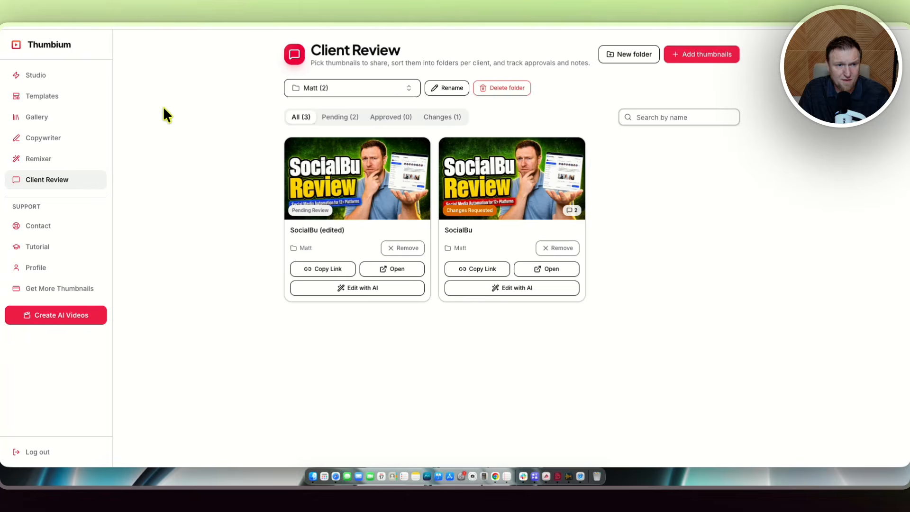
Open Templates and browse through the template library.
left_click(53, 97)
scroll(437, 291, "down", 3)
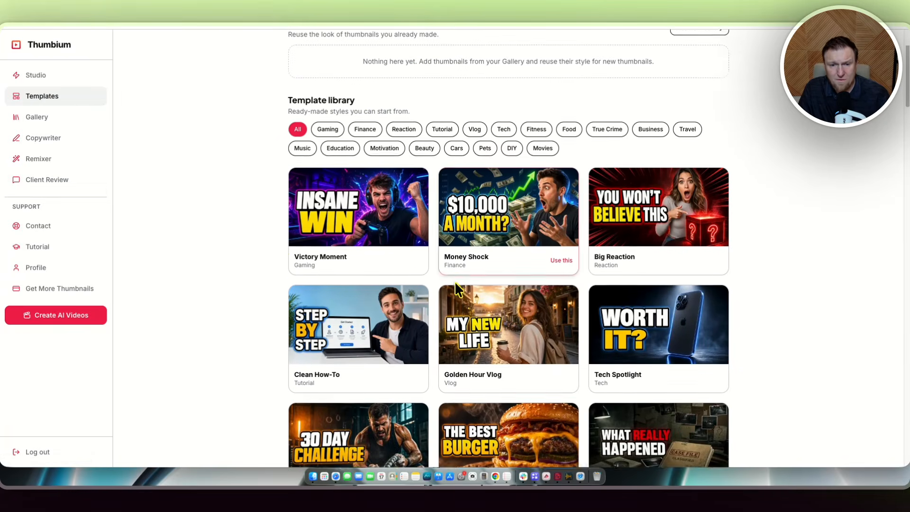
scroll(604, 224, "down", 1)
scroll(603, 225, "down", 5)
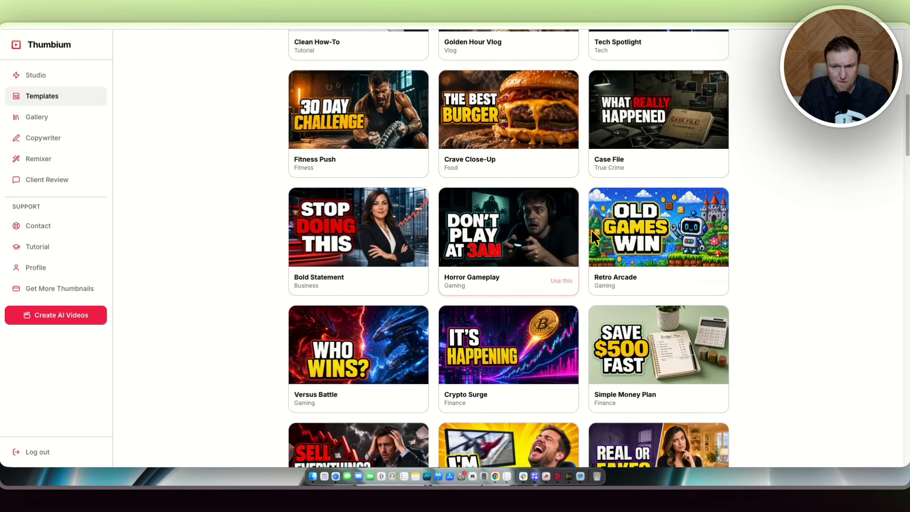
scroll(521, 246, "down", 1)
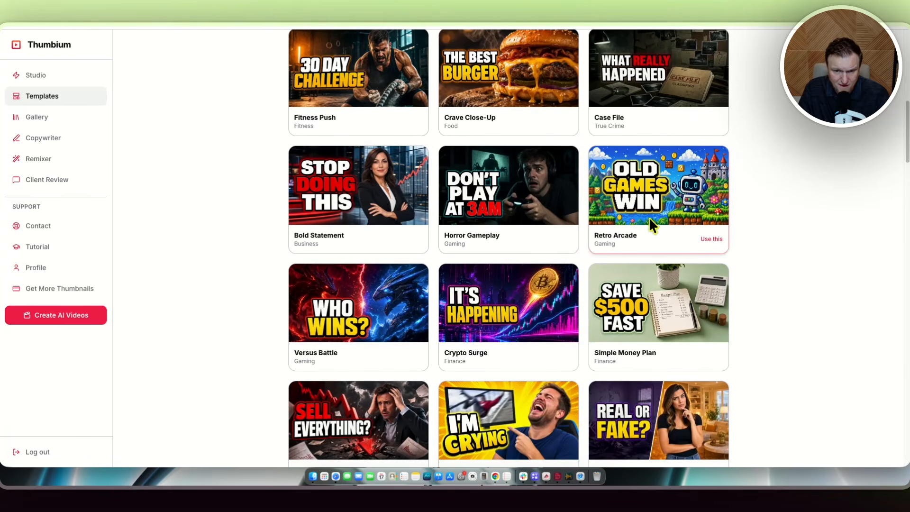
scroll(649, 217, "down", 7)
scroll(687, 193, "down", 3)
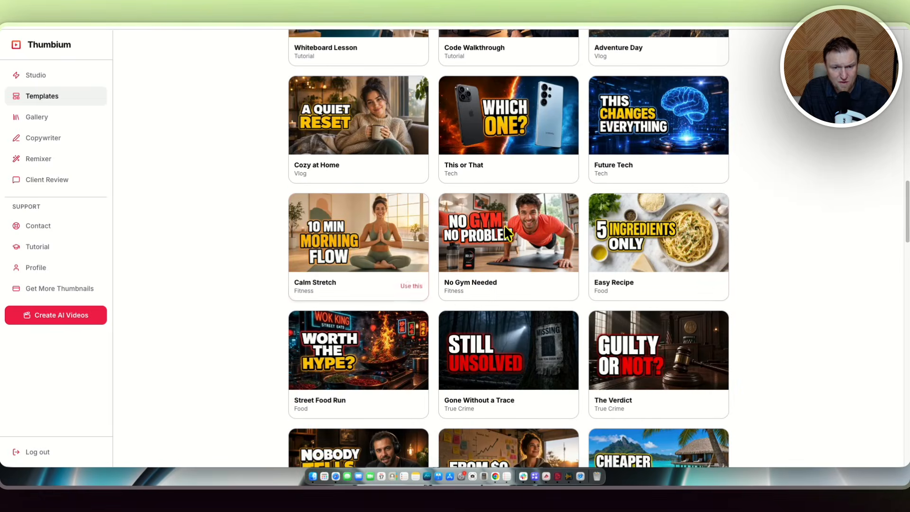
Browse the template library, filtering by the Travel, Business and Tutorial categories.
scroll(711, 265, "down", 18)
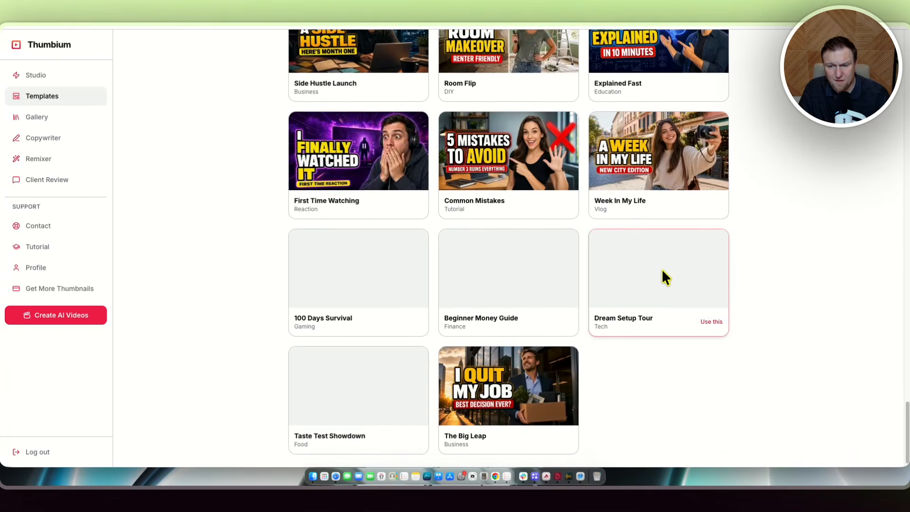
scroll(662, 269, "up", 20)
left_click(693, 230)
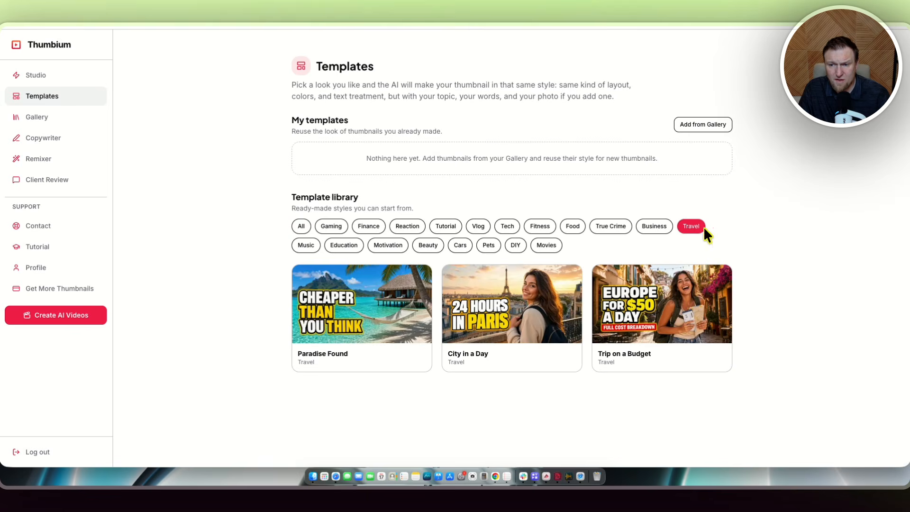
left_click(653, 230)
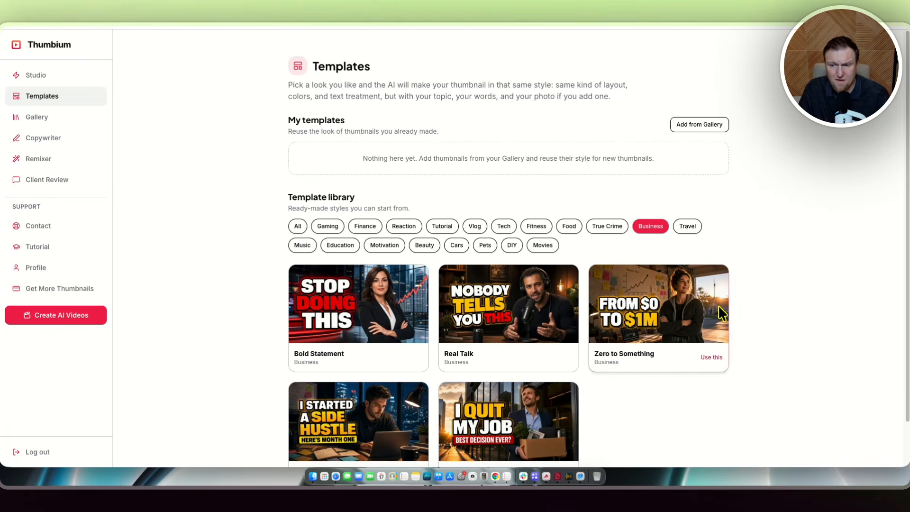
scroll(718, 305, "down", 2)
left_click(434, 180)
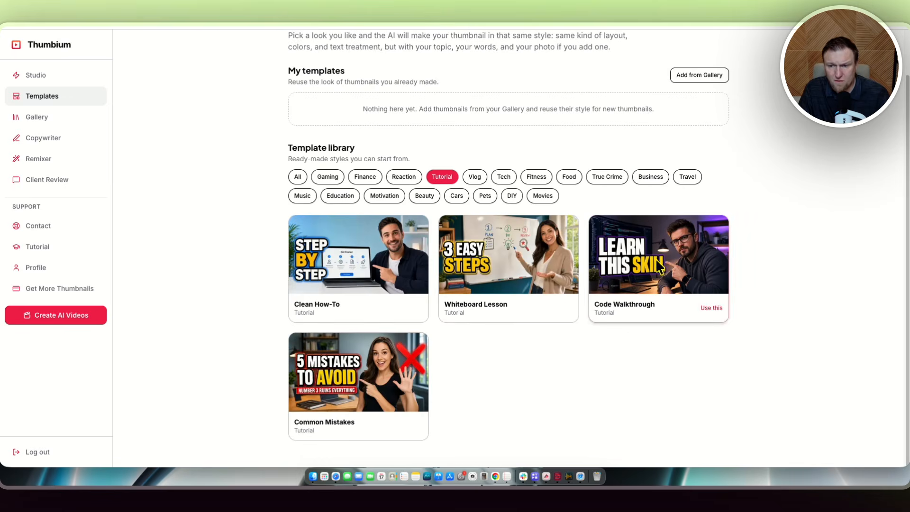
Open the Code Walkthrough template for SocialBu Review and upload your photo from the AI Content Creation folder.
mouse_move(692, 320)
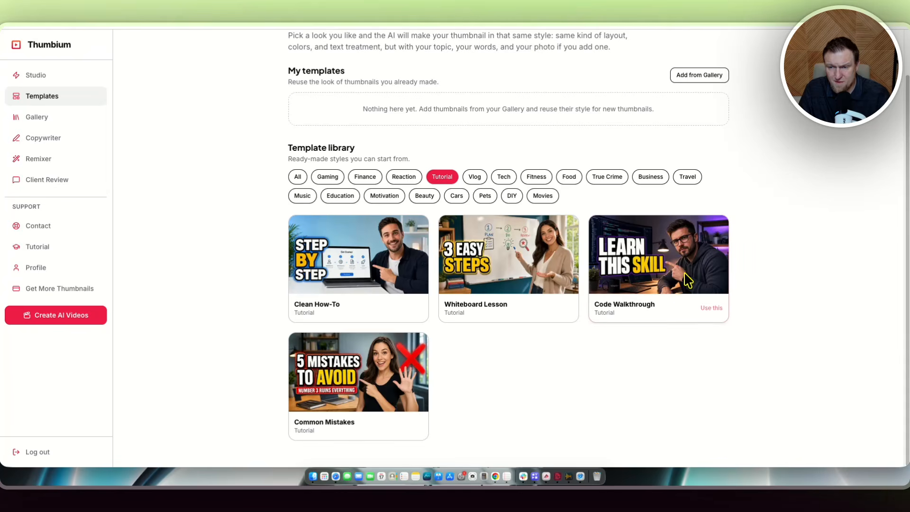
left_click(713, 308)
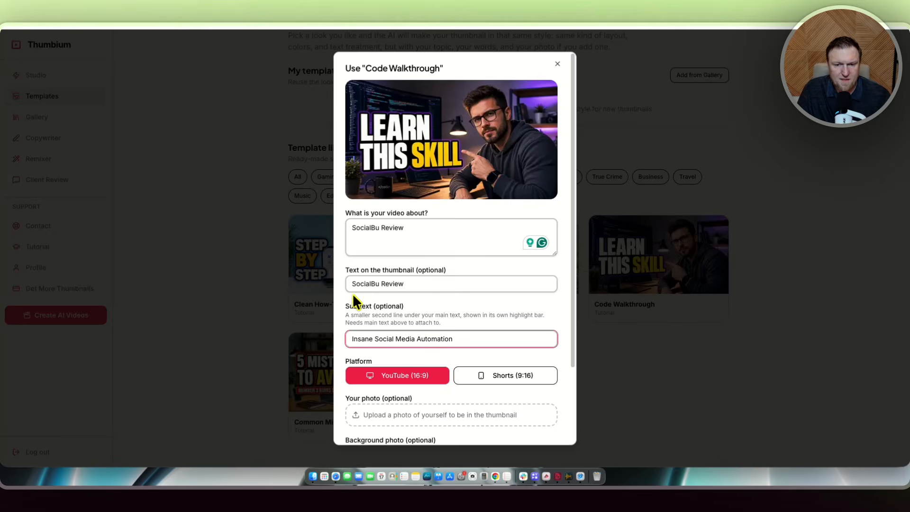
scroll(497, 338, "down", 1)
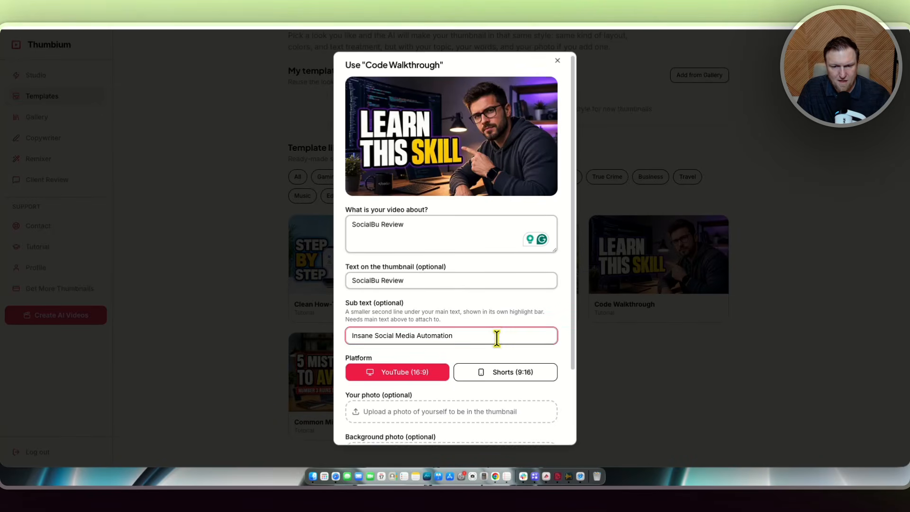
scroll(421, 331, "down", 3)
scroll(418, 350, "down", 2)
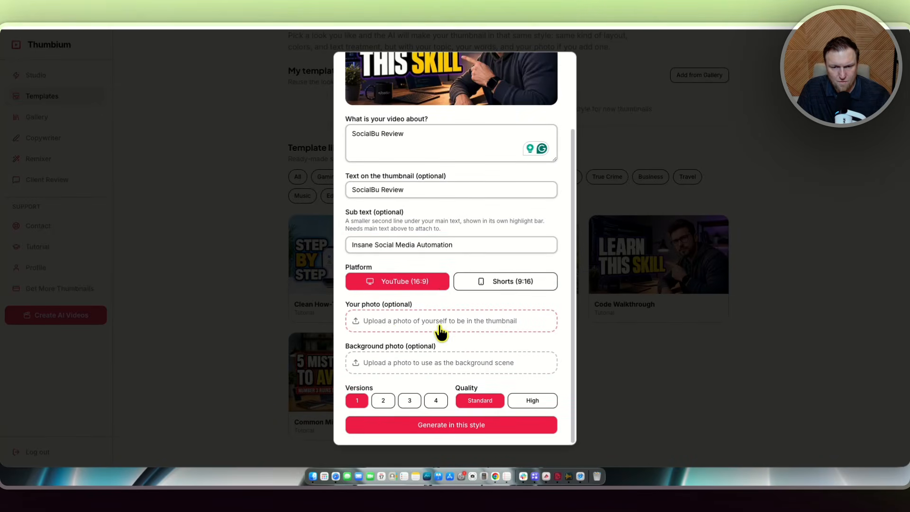
left_click(439, 326)
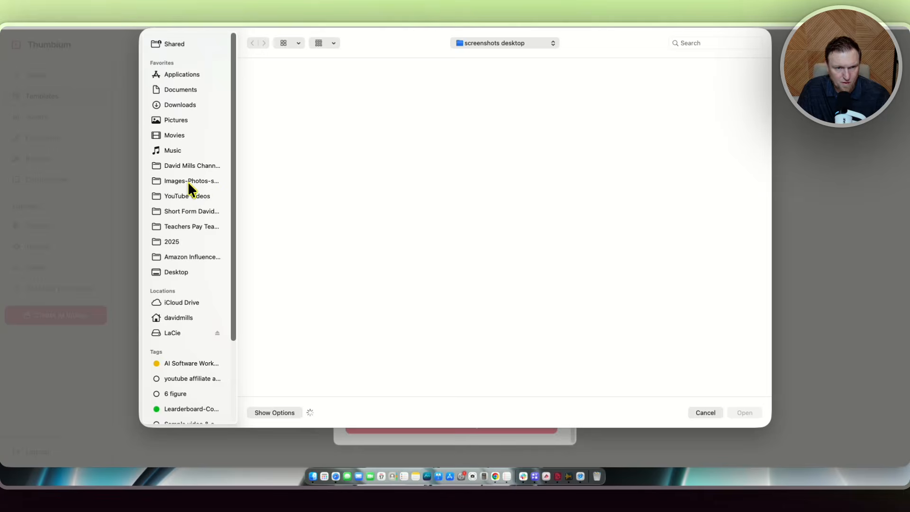
left_click(188, 181)
double_click(266, 175)
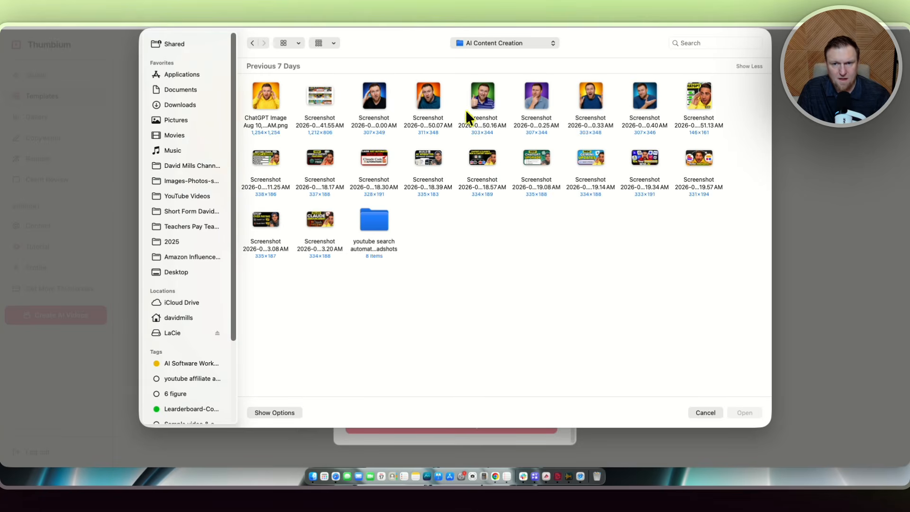
left_click(581, 96)
left_click(737, 413)
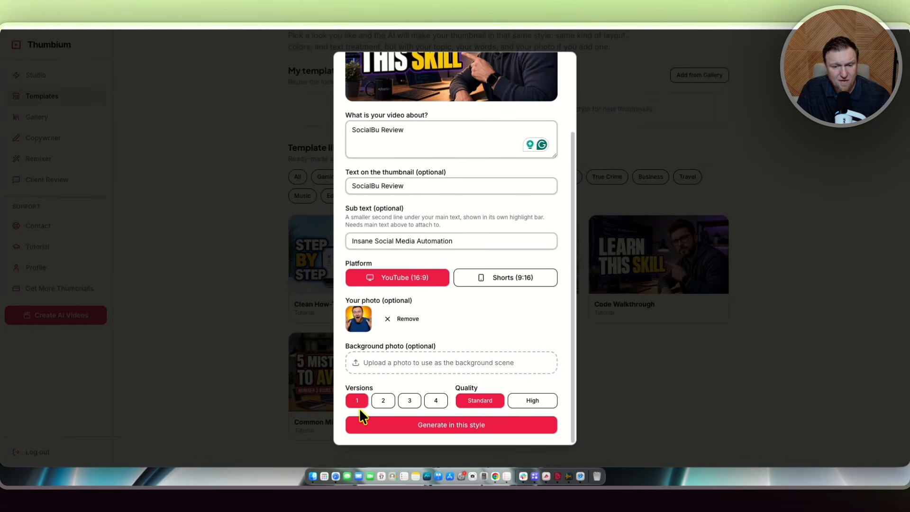
Set the template's versions to 2 and generate thumbnails in this style.
left_click(384, 400)
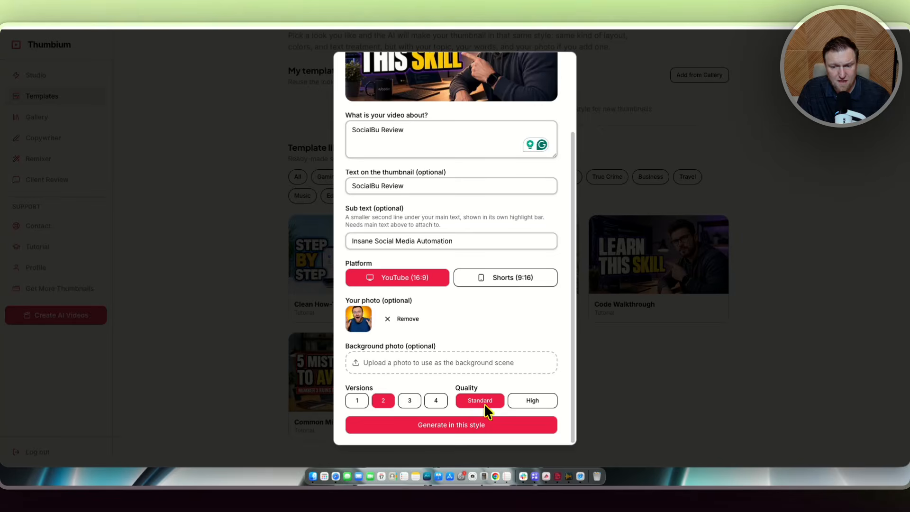
left_click(471, 424)
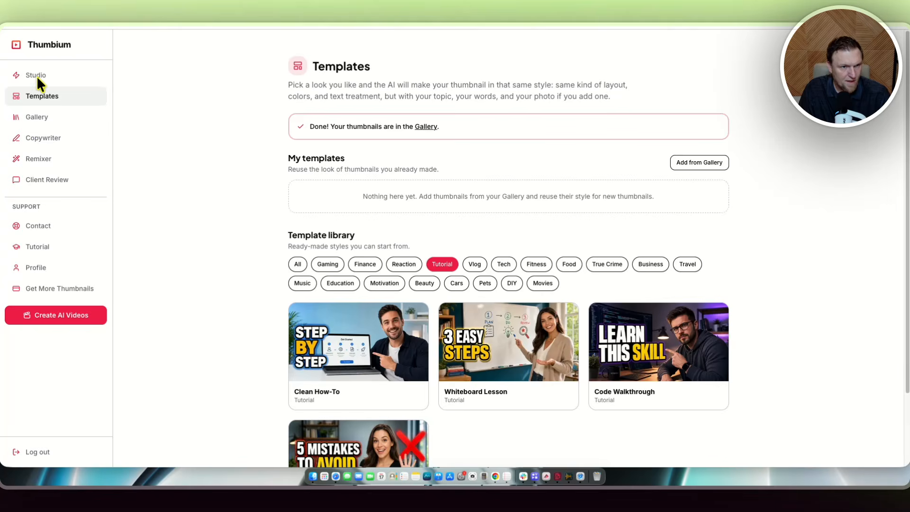
Open the Gallery and preview the two new SocialBu Review thumbnails full size.
left_click(41, 116)
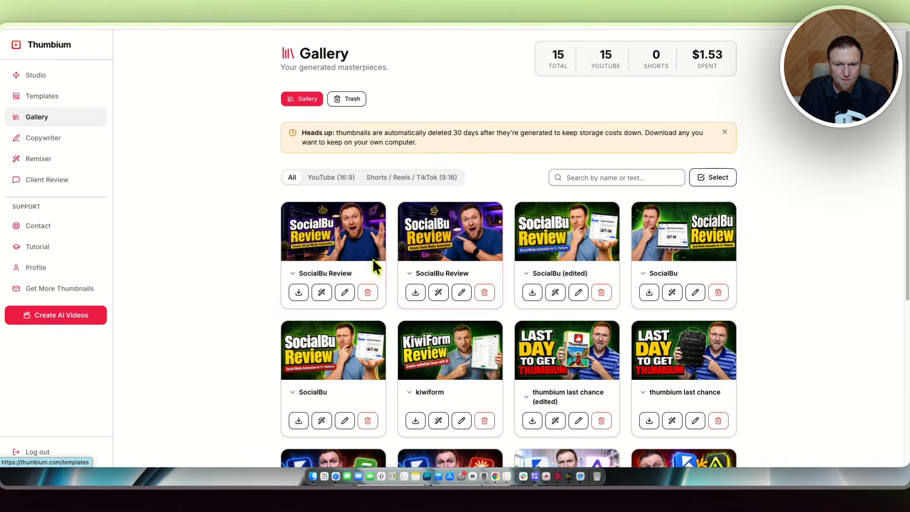
left_click(434, 226)
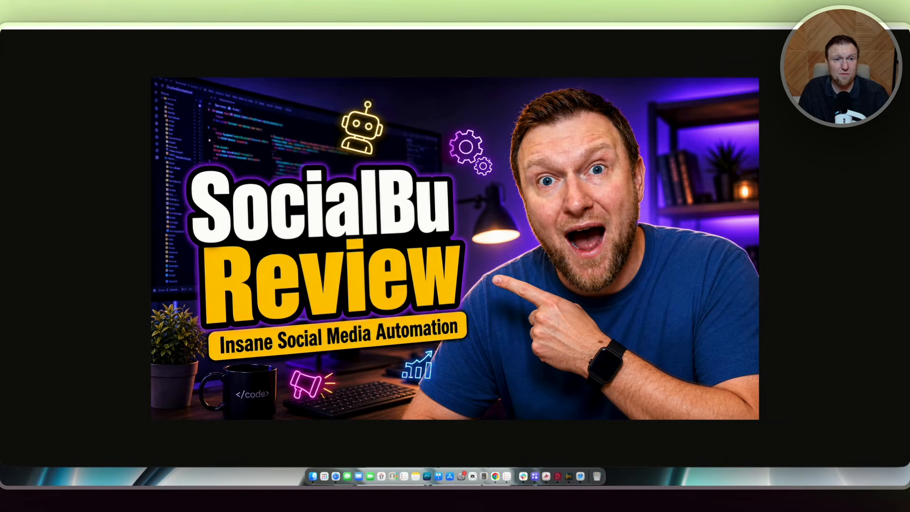
key("super+w")
left_click(312, 226)
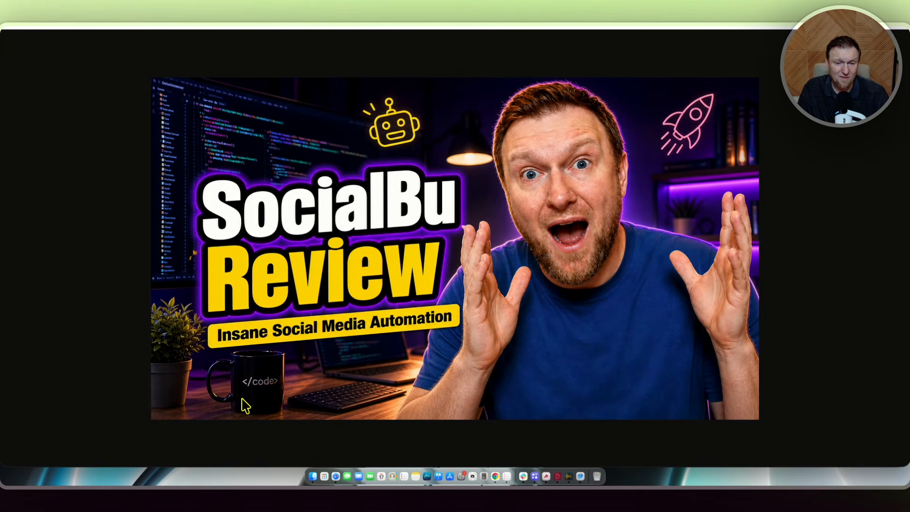
left_click(165, 9)
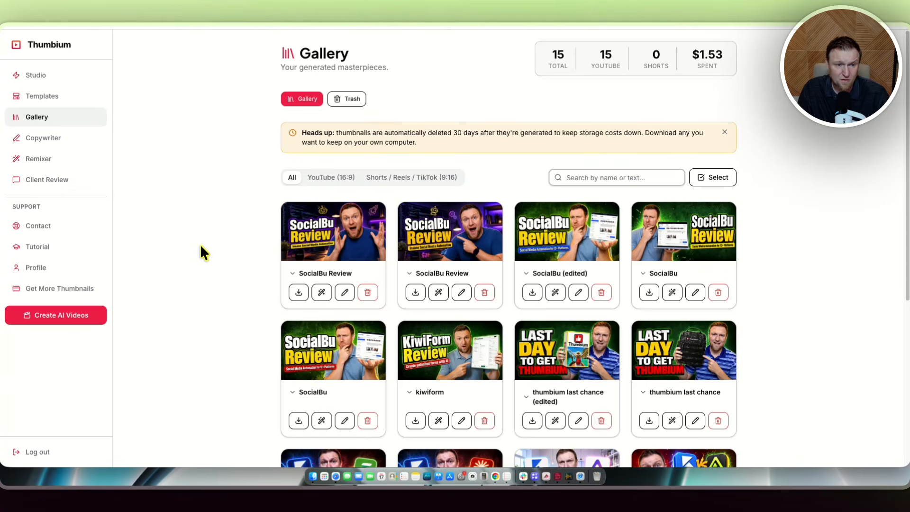
Open Studio and look through its Idea / Prompt and Typography settings.
left_click(37, 77)
scroll(451, 294, "down", 10)
scroll(450, 294, "down", 3)
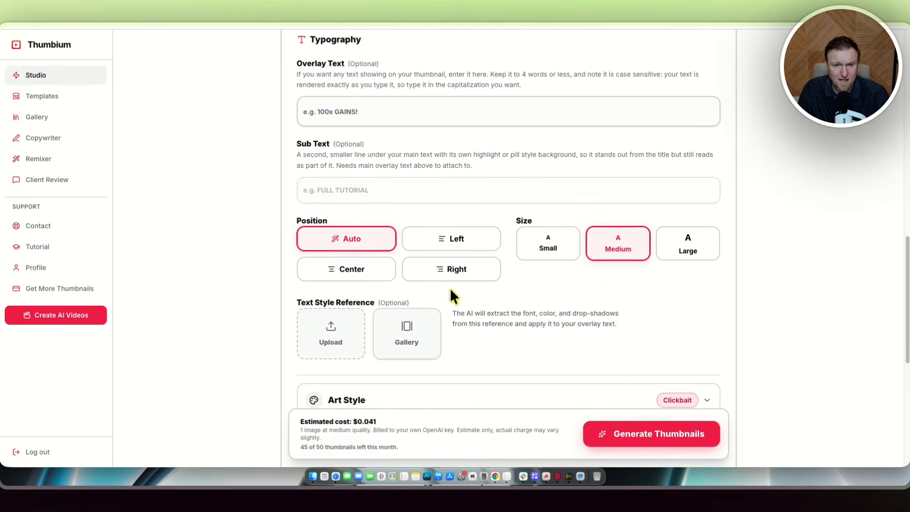
scroll(450, 294, "up", 3)
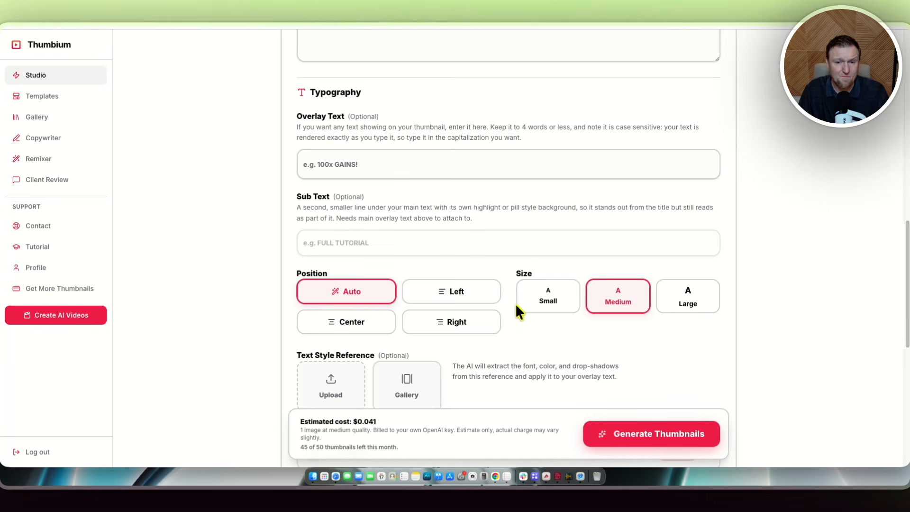
scroll(545, 308, "down", 1)
scroll(436, 223, "up", 3)
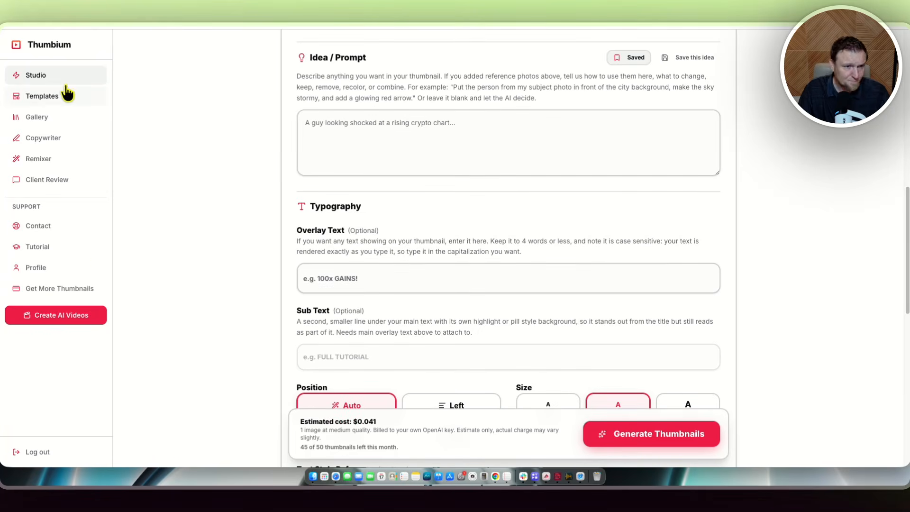
Open the Victory Moment template's form from the Templates library, examine its fields, and close it.
left_click(41, 96)
scroll(405, 232, "down", 1)
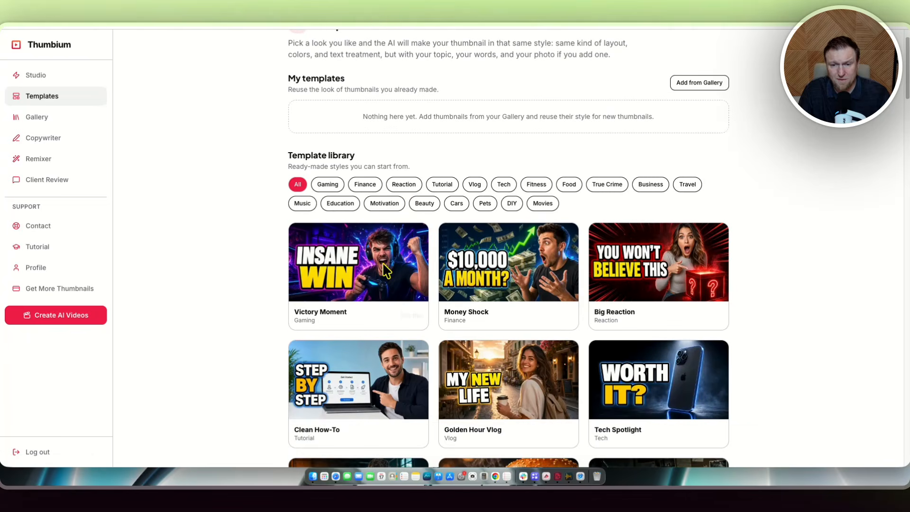
left_click(337, 260)
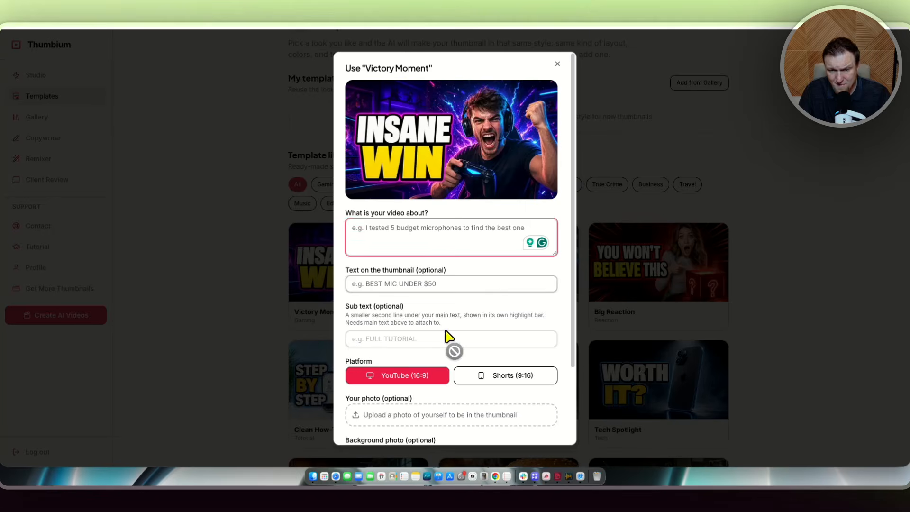
scroll(417, 369, "down", 4)
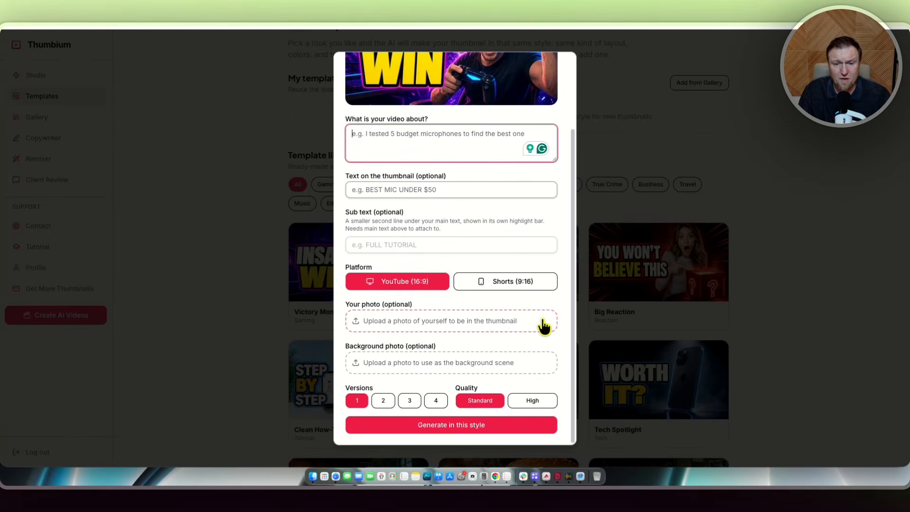
scroll(436, 370, "up", 4)
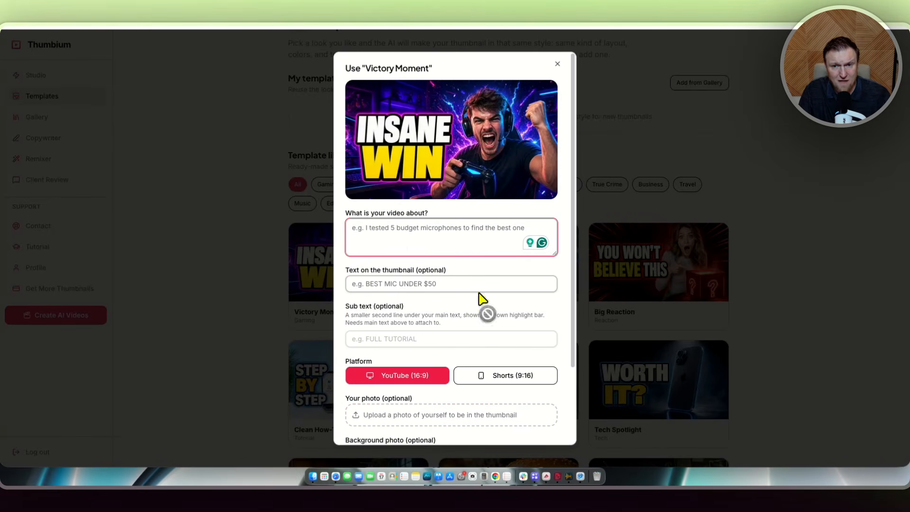
scroll(390, 242, "down", 1)
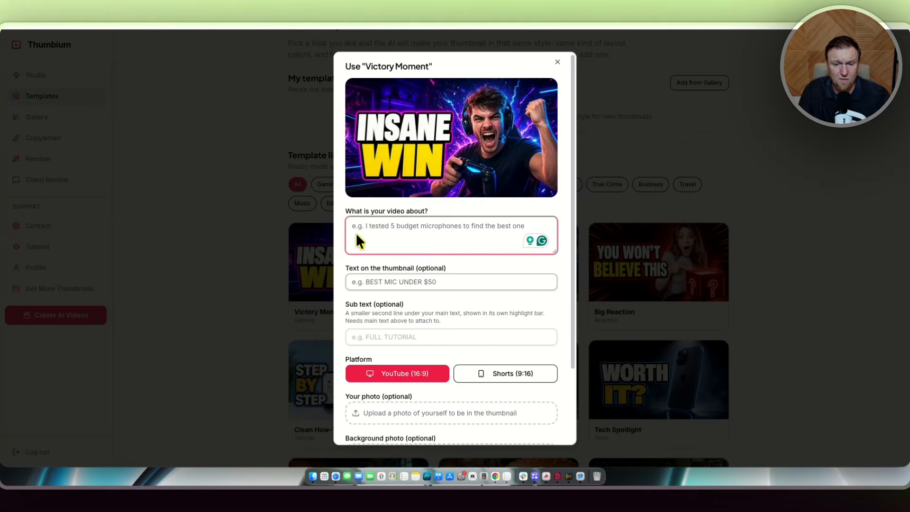
scroll(379, 241, "down", 4)
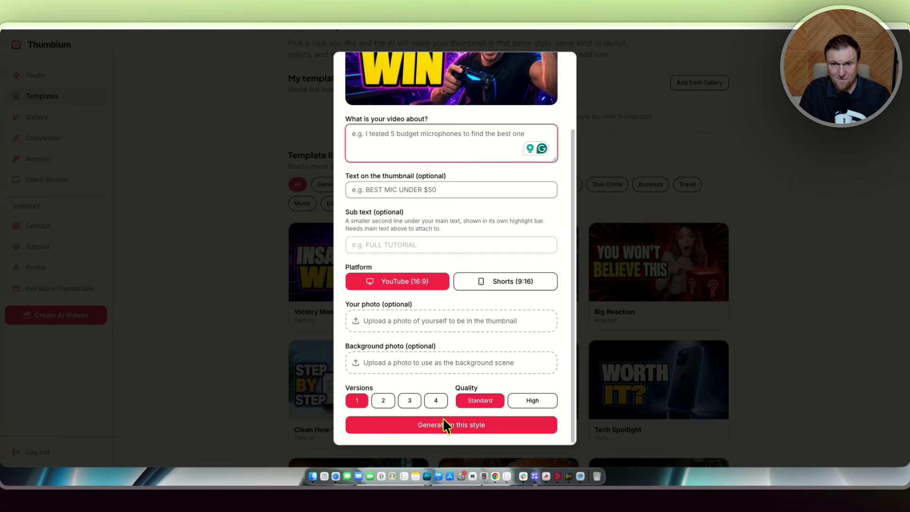
scroll(443, 422, "up", 3)
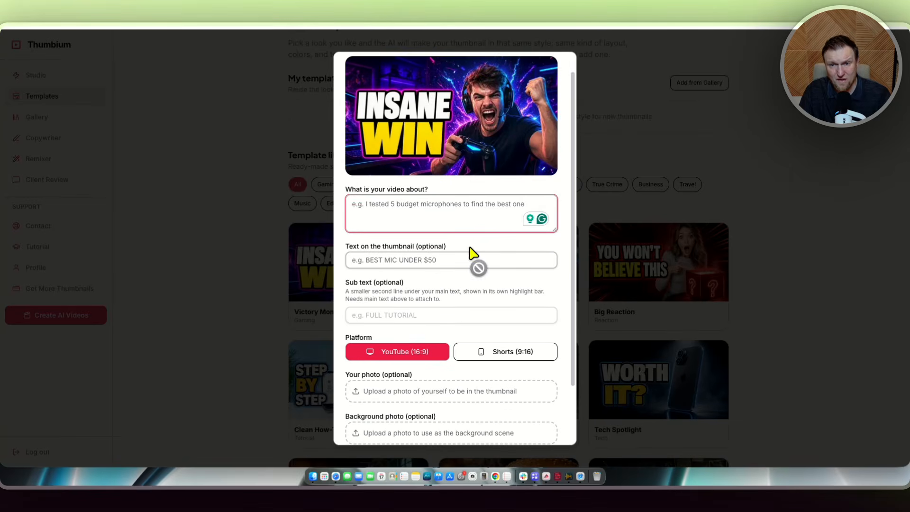
scroll(471, 253, "up", 1)
scroll(470, 389, "down", 5)
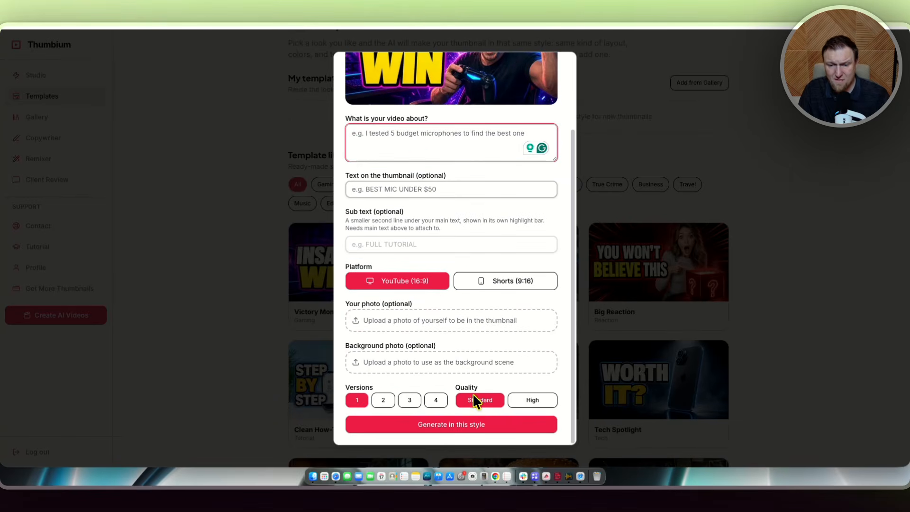
scroll(481, 296, "up", 5)
left_click(615, 176)
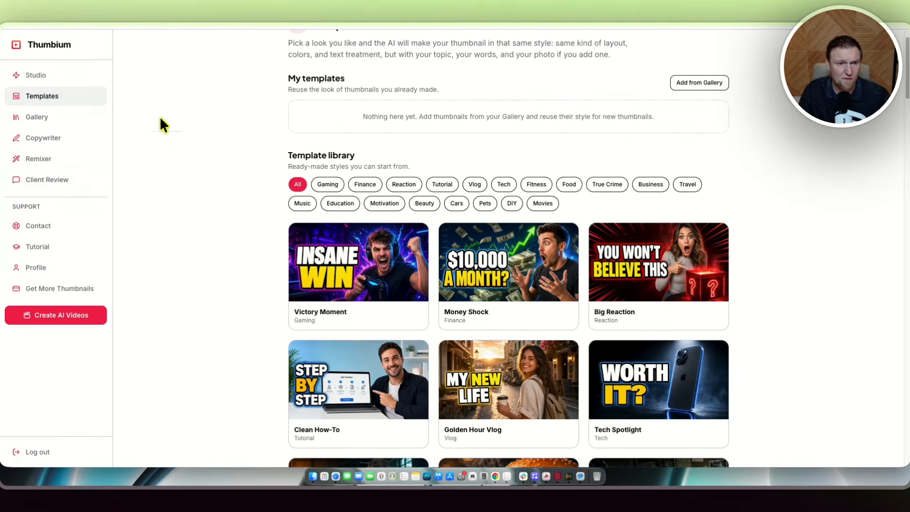
Open Client Review and copy the share link for Remix variation 3 (edited).
left_click(46, 180)
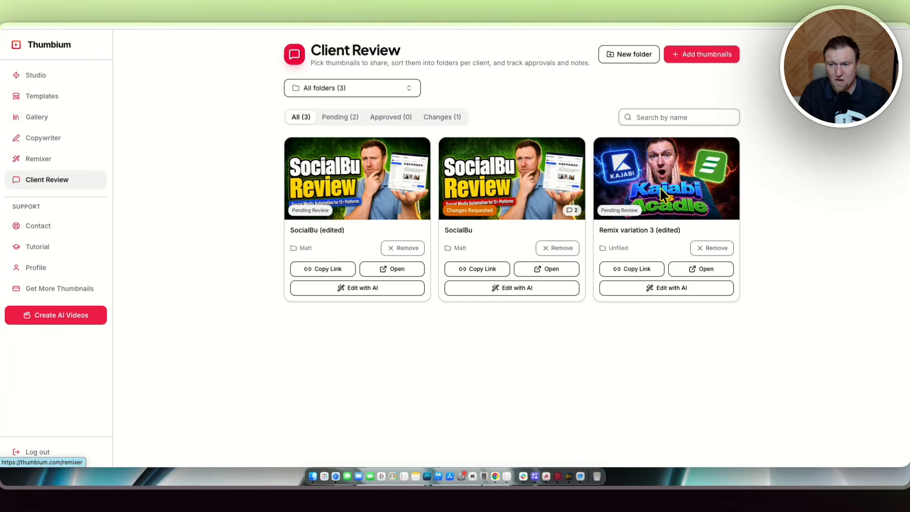
left_click(638, 269)
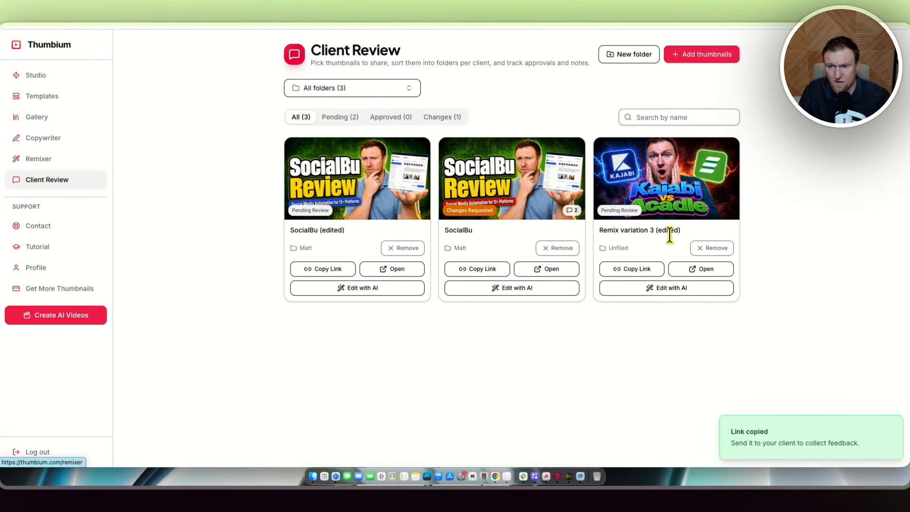
left_click(644, 269)
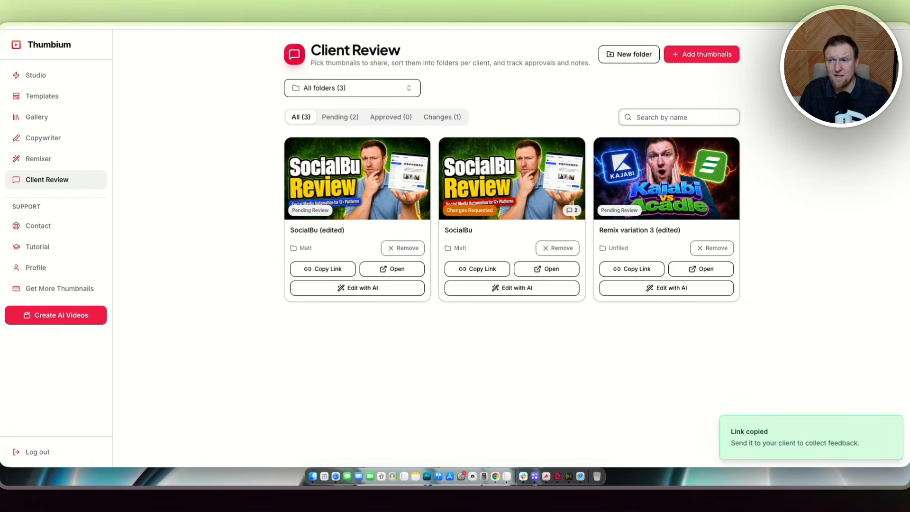
Open the copied review link in a new browser tab and examine the client review page.
key("super+t")
key("super+v")
key("Return")
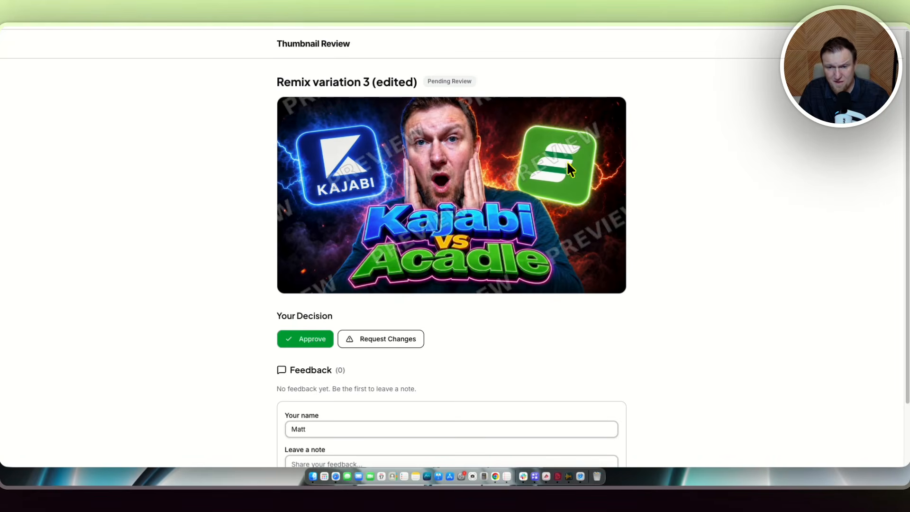
scroll(492, 358, "down", 3)
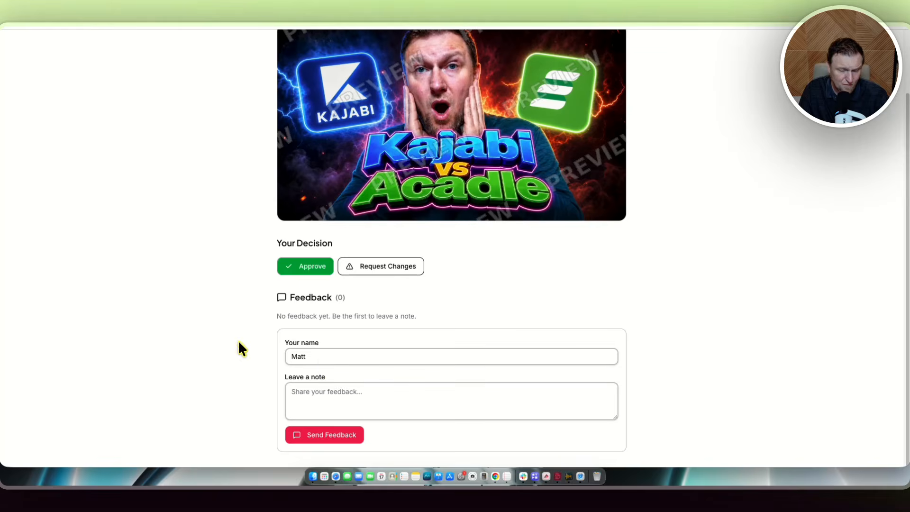
scroll(188, 292, "up", 3)
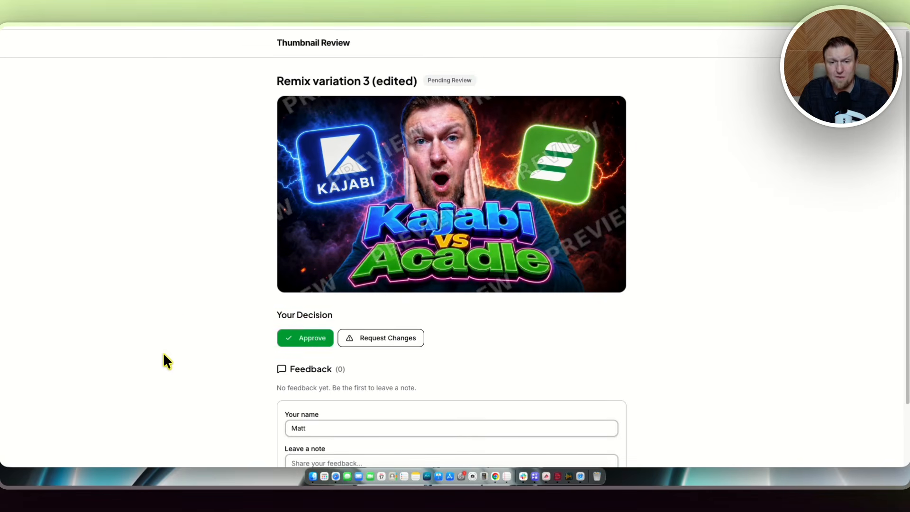
Switch back to the Thumbium tab and browse the Templates page and its template library.
scroll(163, 375, "down", 3)
scroll(161, 398, "up", 3)
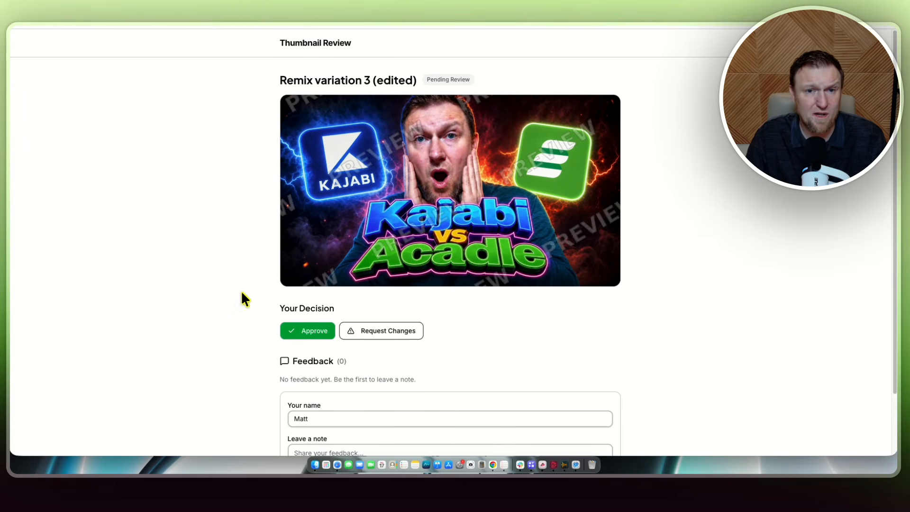
left_click(157, 25)
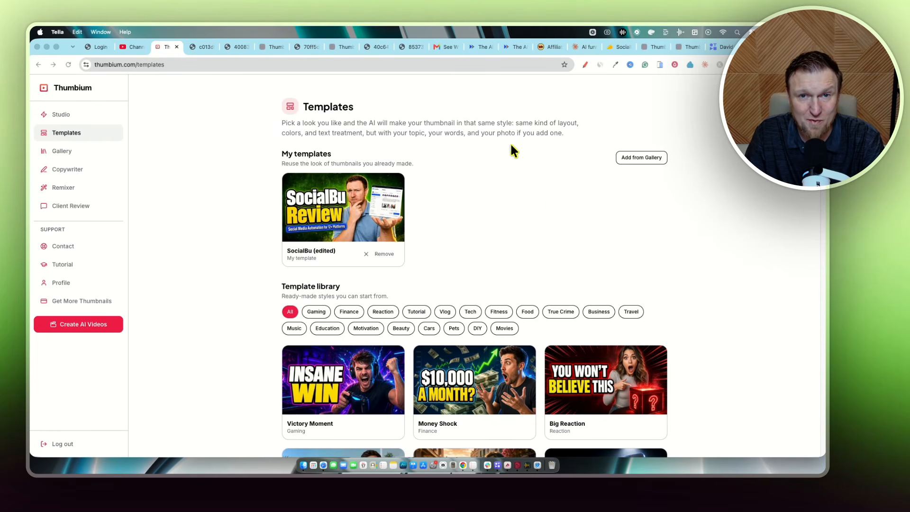
left_click(77, 131)
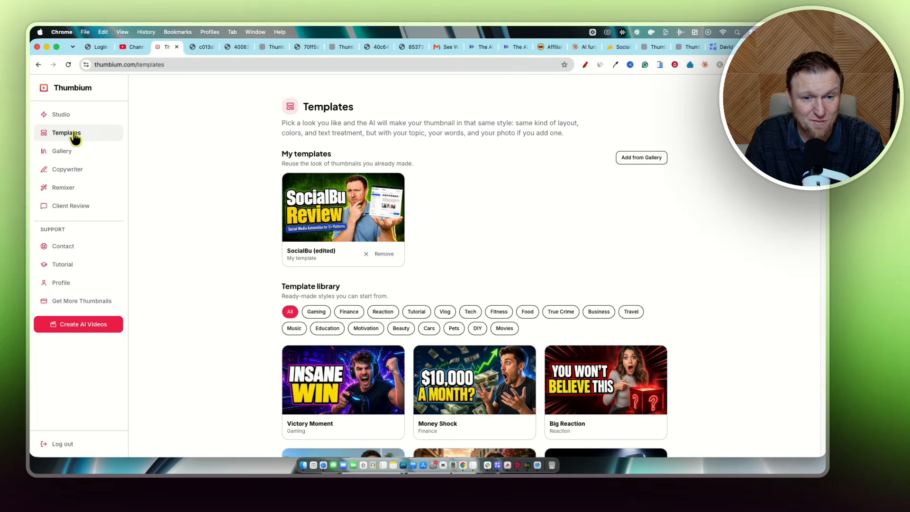
scroll(549, 292, "down", 4)
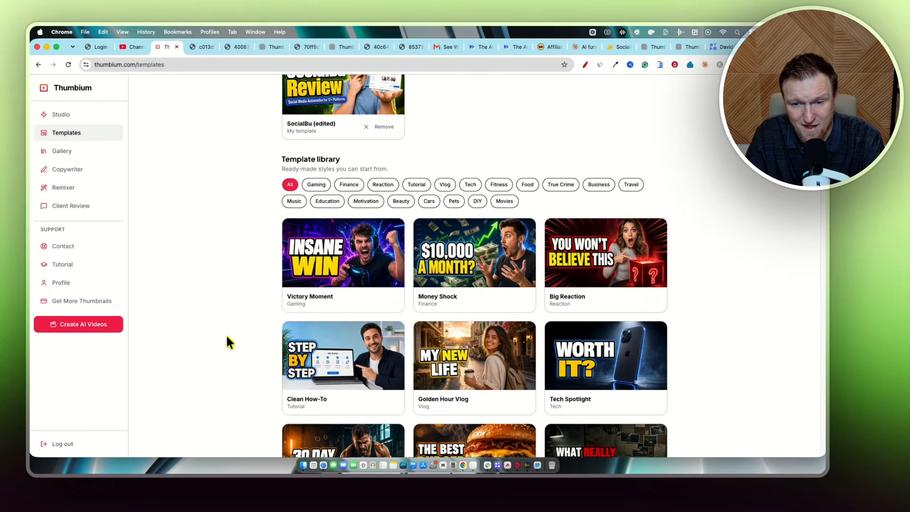
scroll(227, 341, "down", 7)
scroll(488, 341, "up", 12)
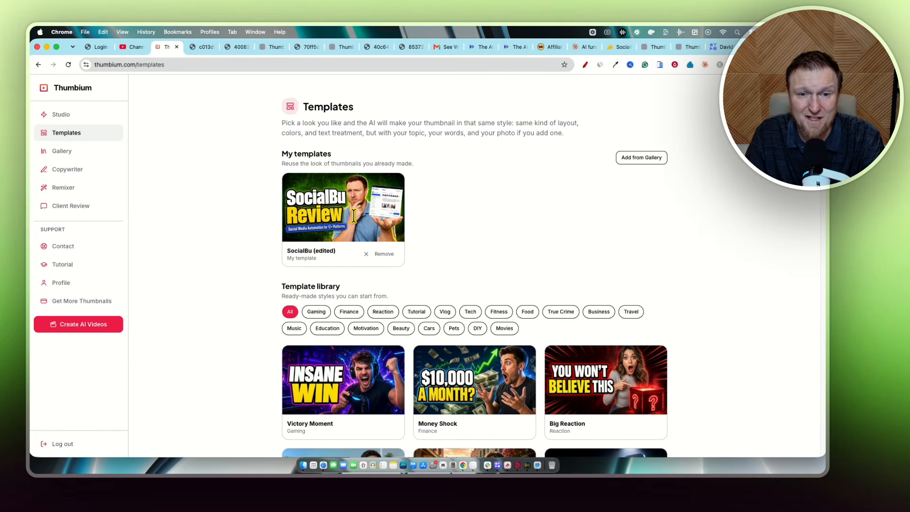
Add Remix variation 3 from the gallery to My templates.
left_click(643, 158)
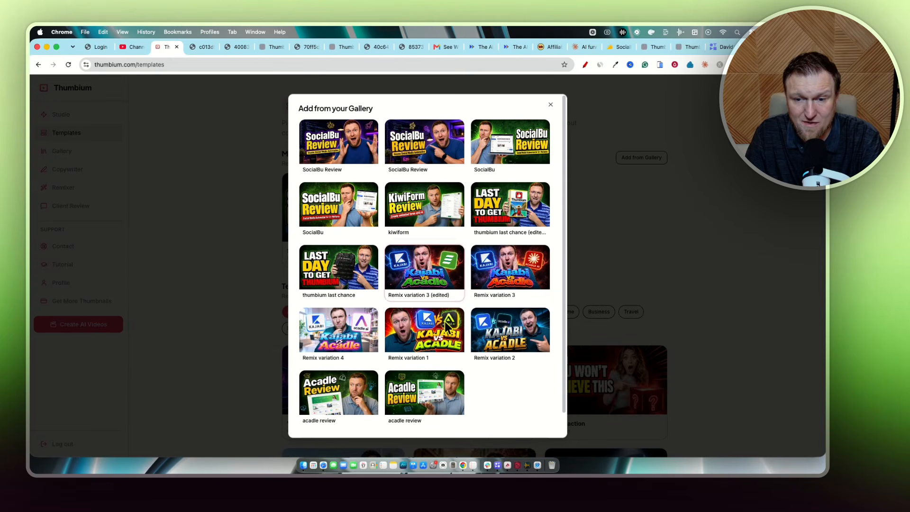
scroll(454, 363, "down", 1)
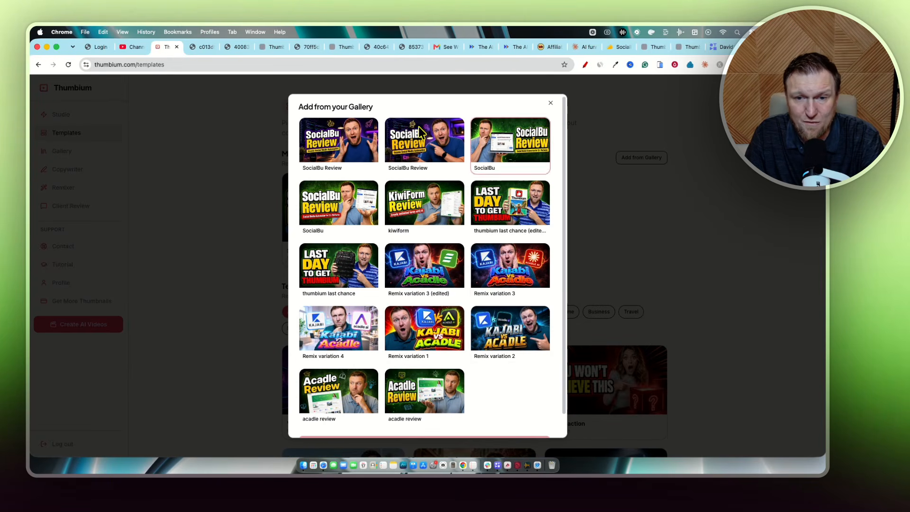
scroll(435, 304, "down", 1)
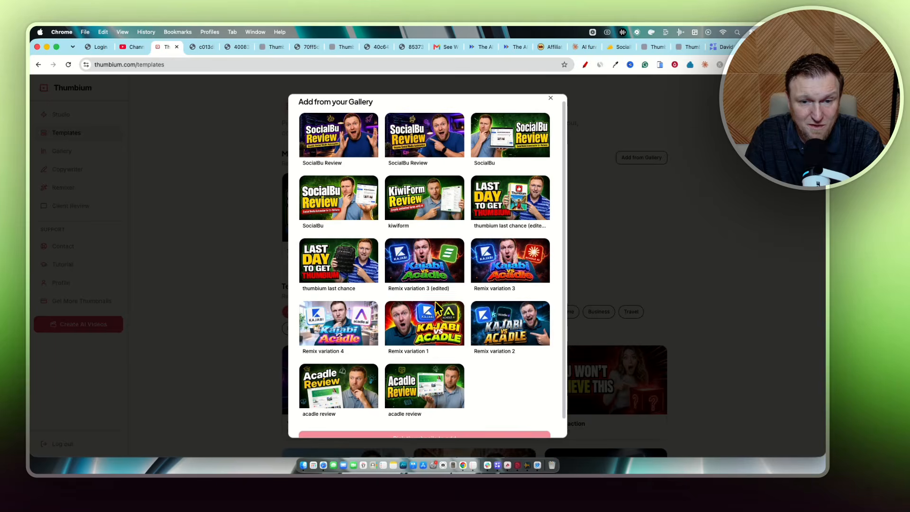
left_click(514, 263)
scroll(494, 396, "down", 2)
left_click(444, 422)
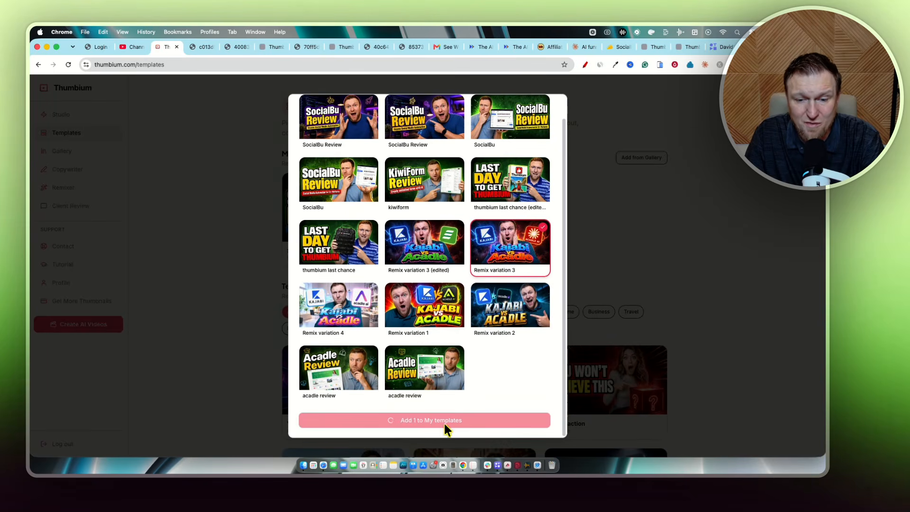
scroll(616, 286, "down", 1)
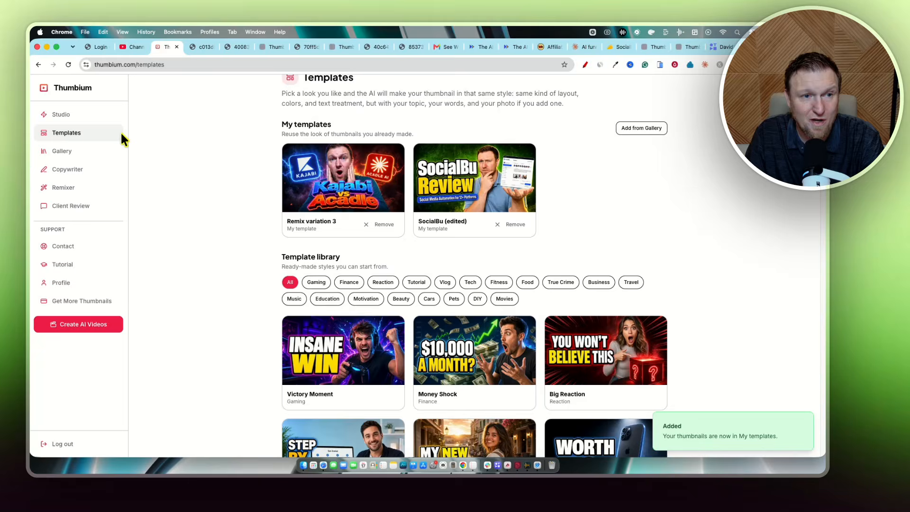
Open the Remix variation 3 template's form from My templates, examine its fields, and close it.
left_click(59, 115)
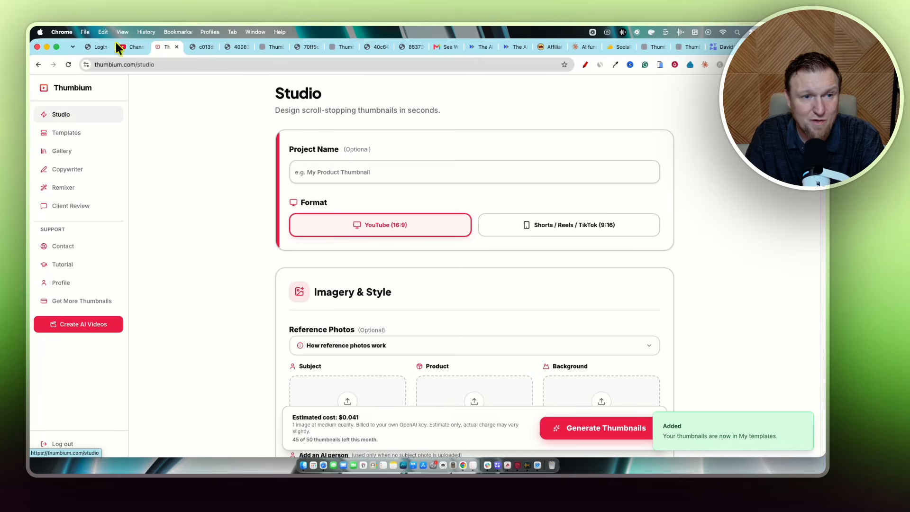
left_click(61, 134)
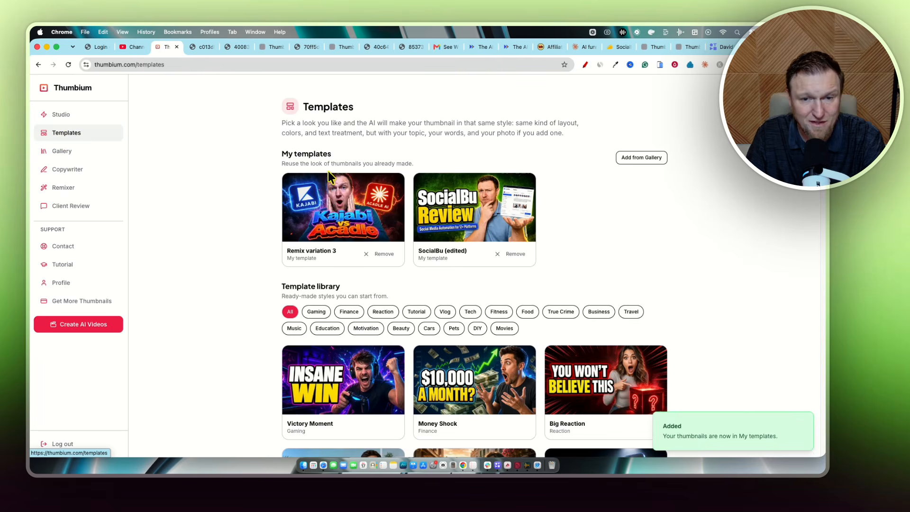
left_click(358, 208)
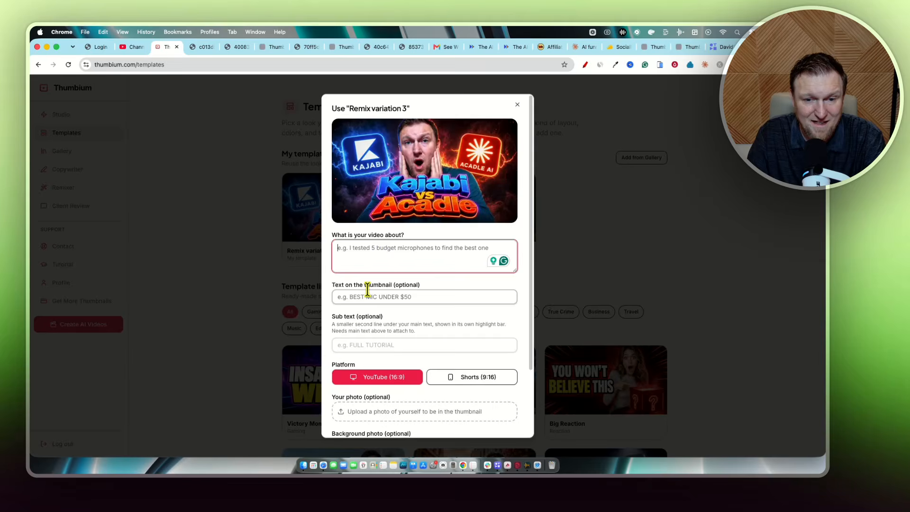
scroll(408, 270, "down", 1)
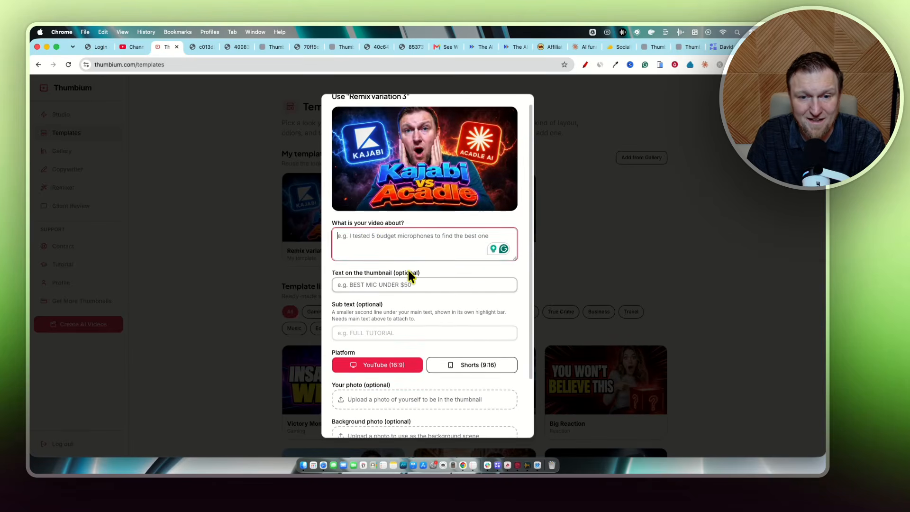
scroll(379, 327, "down", 4)
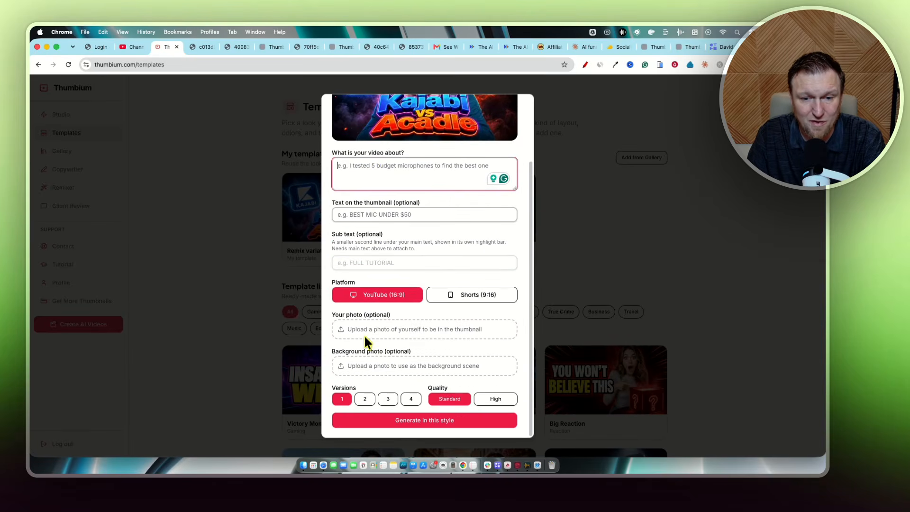
scroll(369, 332, "up", 5)
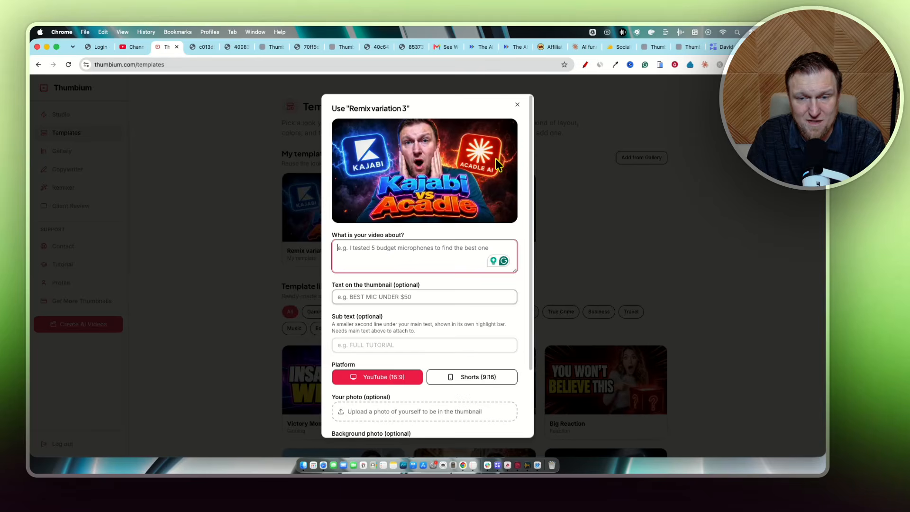
left_click(516, 104)
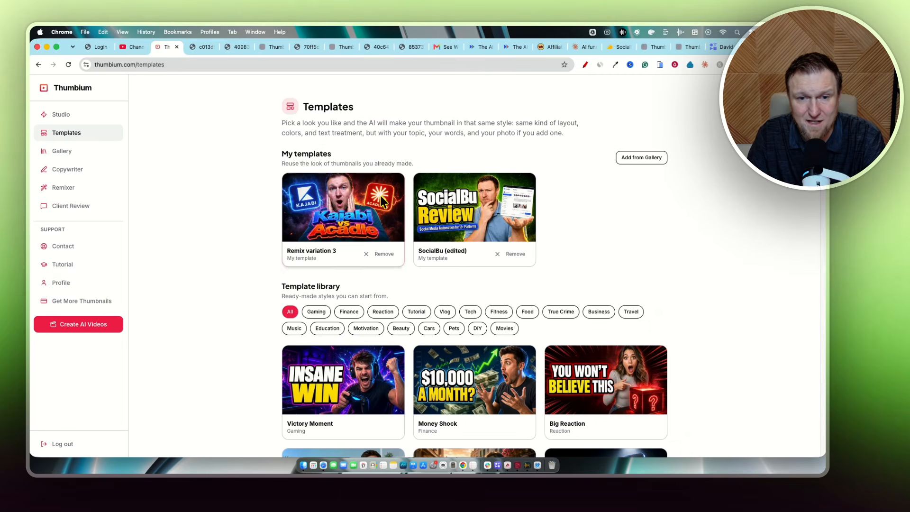
Open the SocialBu (edited) template's form, examine its fields, and close it.
left_click(476, 207)
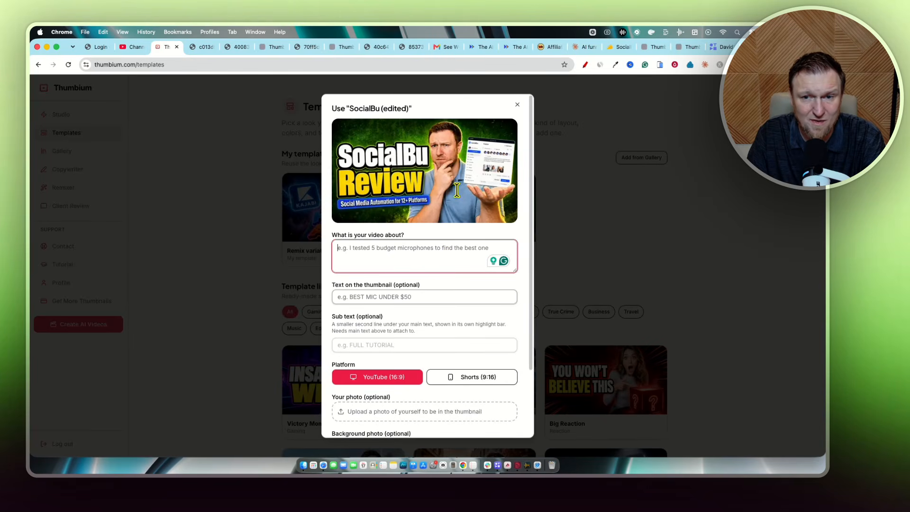
scroll(419, 348, "down", 3)
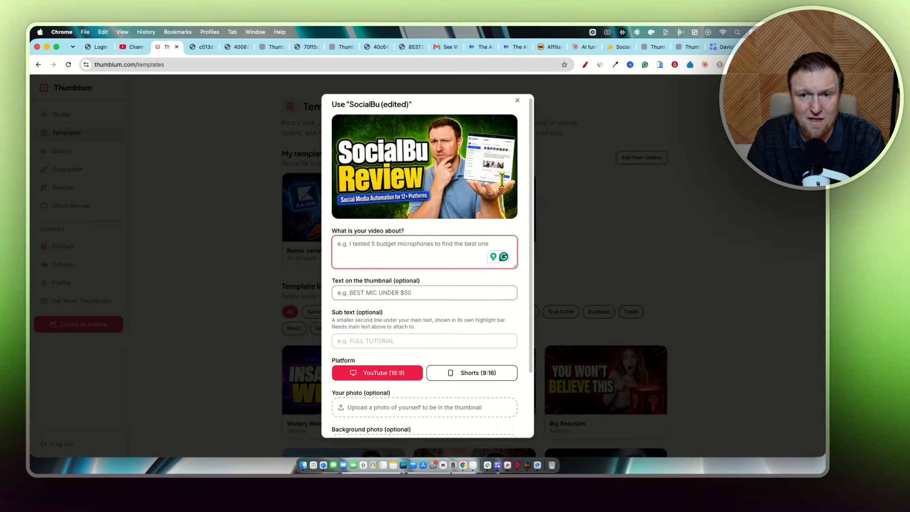
scroll(467, 361, "up", 3)
scroll(417, 310, "down", 3)
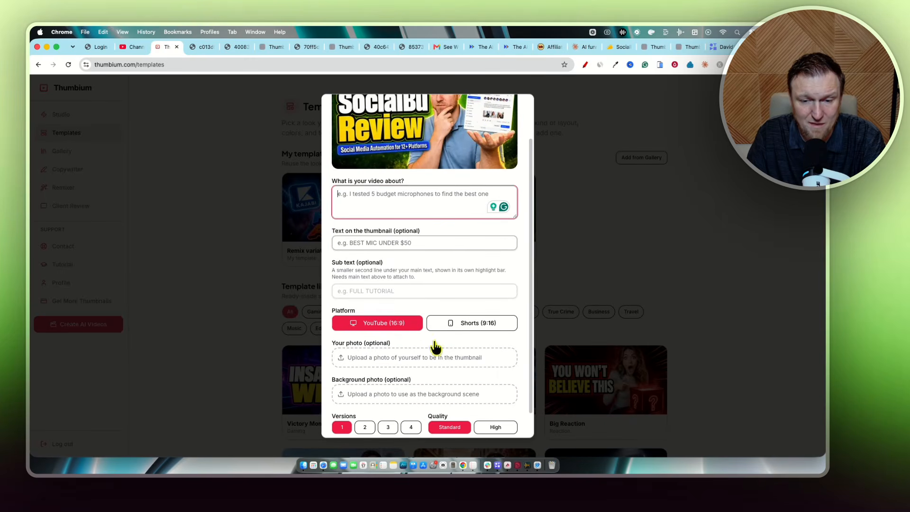
scroll(430, 349, "up", 3)
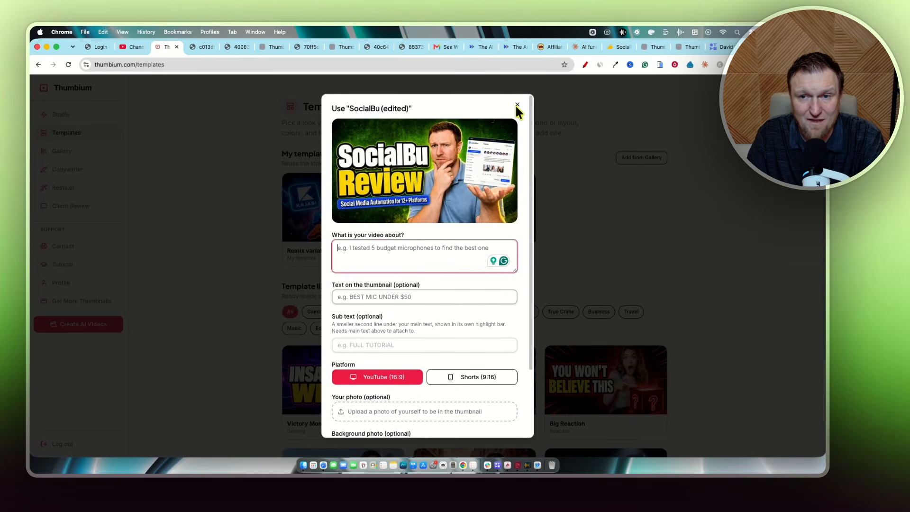
left_click(518, 104)
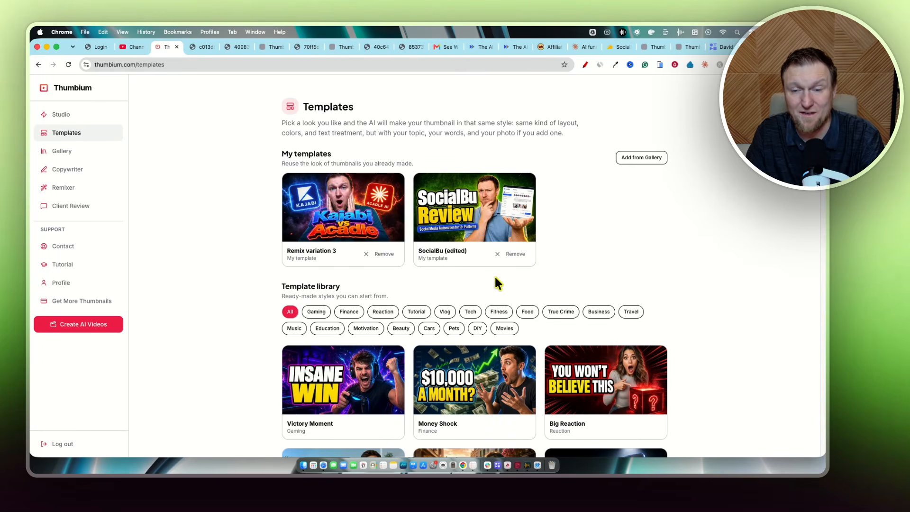
Reopen the SocialBu (edited) template's form from My templates to generate a thumbnail in its style.
scroll(388, 314, "down", 5)
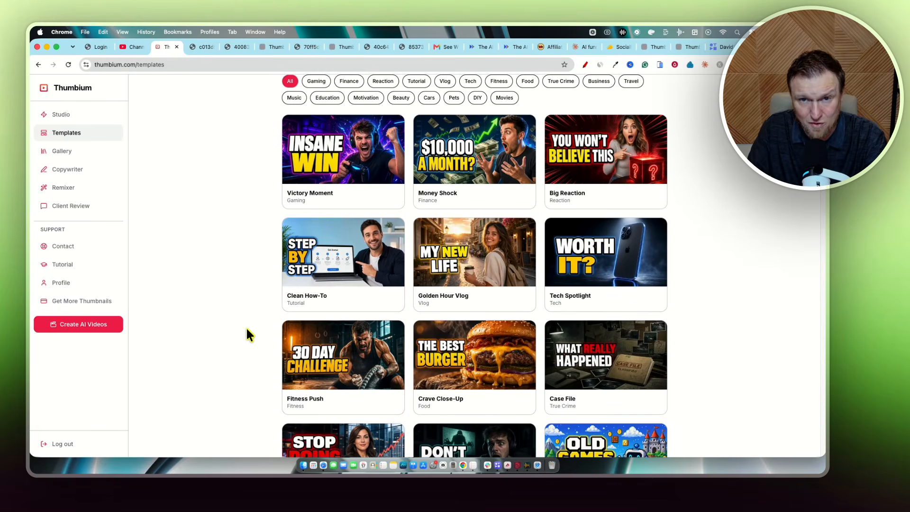
scroll(247, 334, "up", 5)
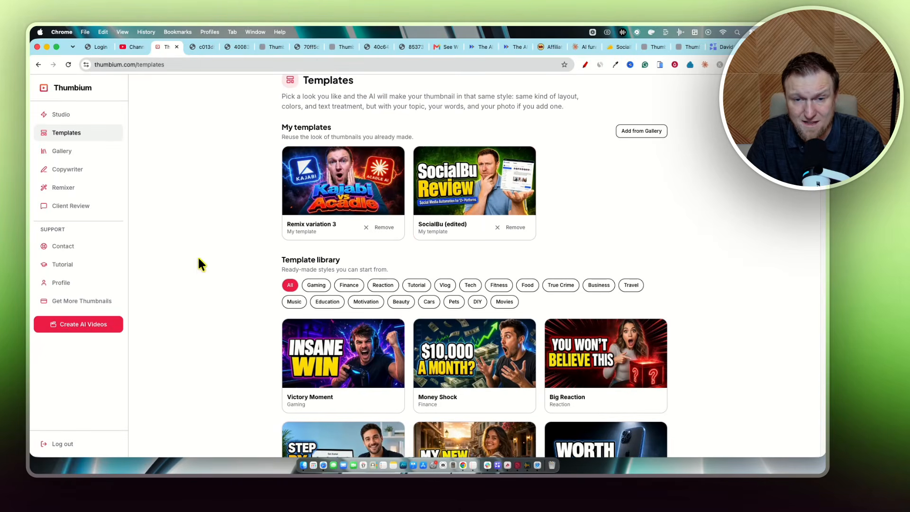
scroll(339, 314, "up", 1)
left_click(526, 228)
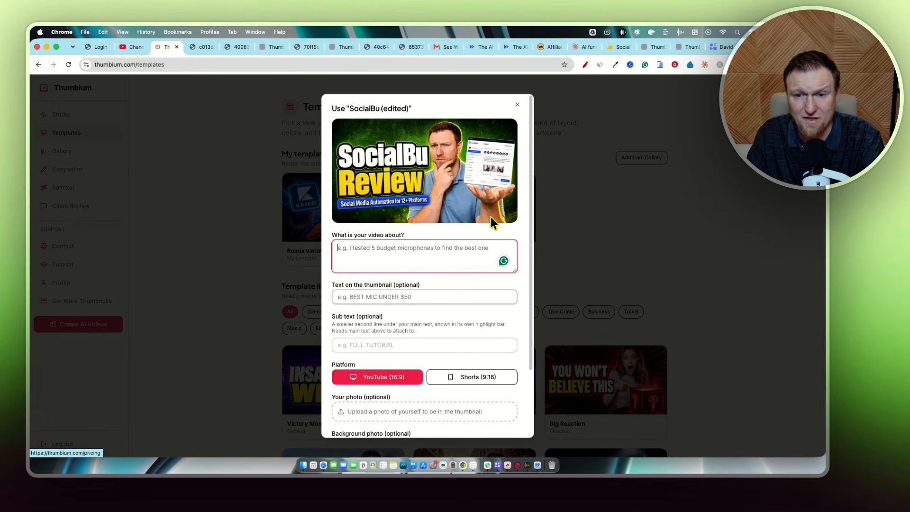